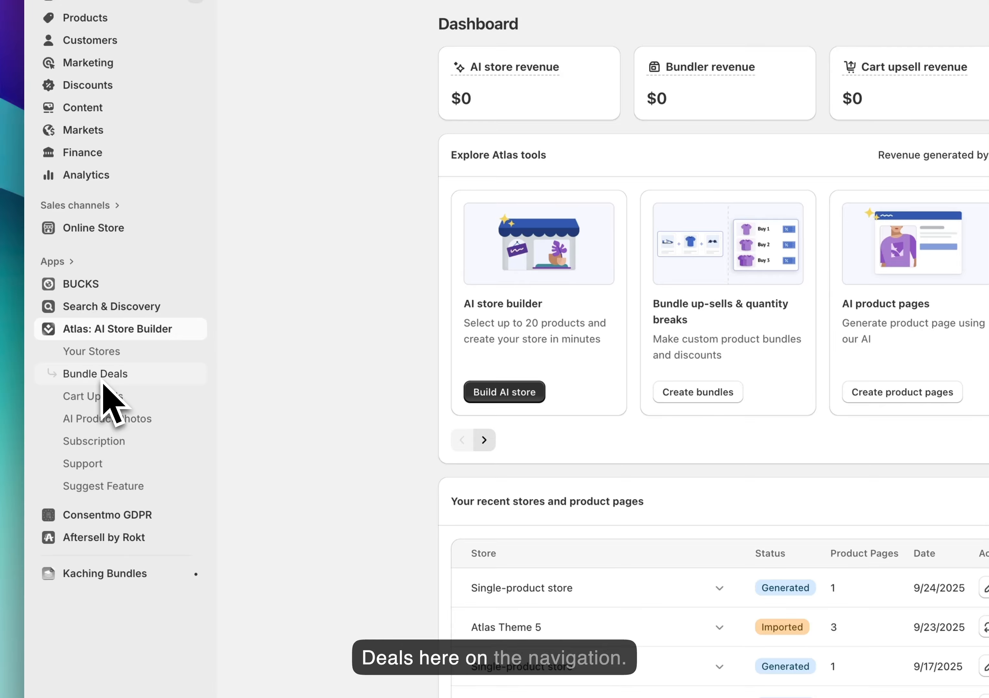
Open Bundle Deals in Atlas: AI Store Builder, view the bundle analytics and return to the bundle dashboard
{"action": "left_click", "coordinate": [99, 373]}
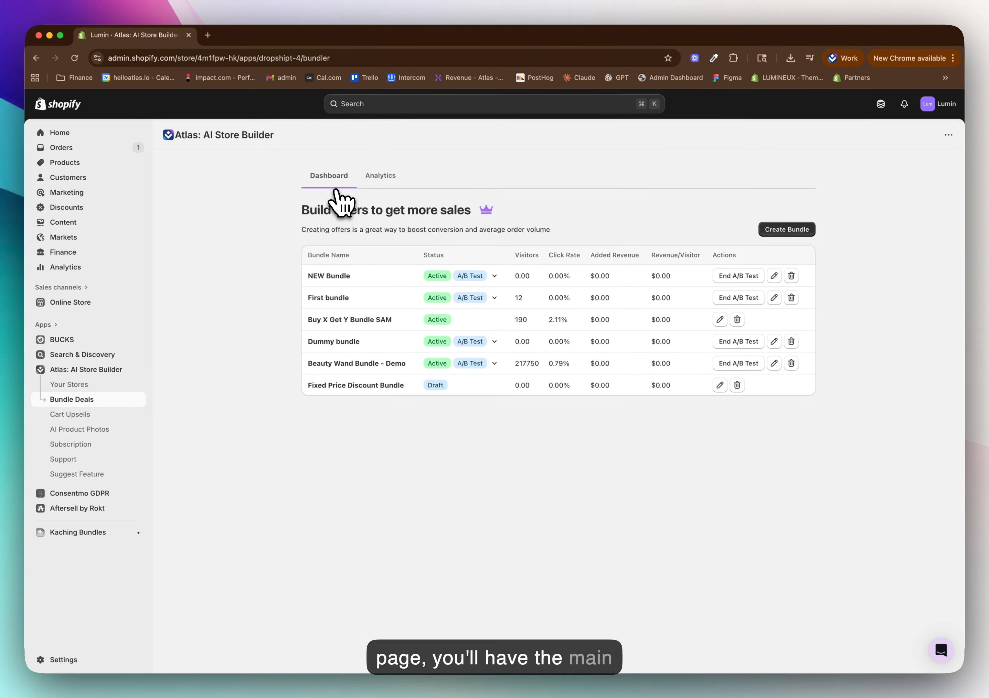
{"action": "left_click", "coordinate": [381, 179]}
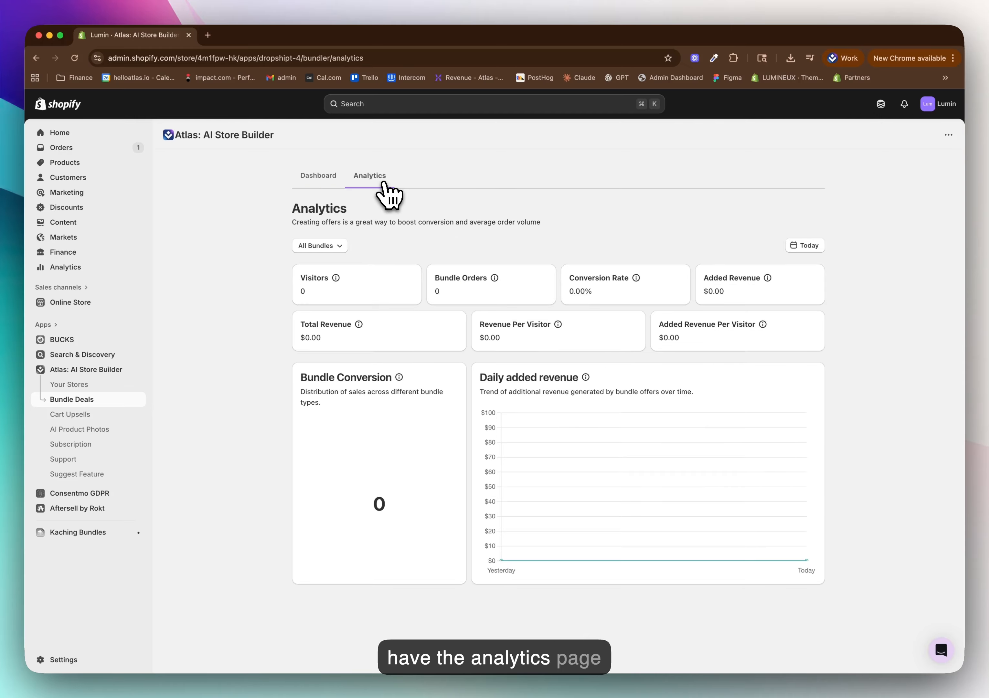
{"action": "left_click", "coordinate": [309, 179]}
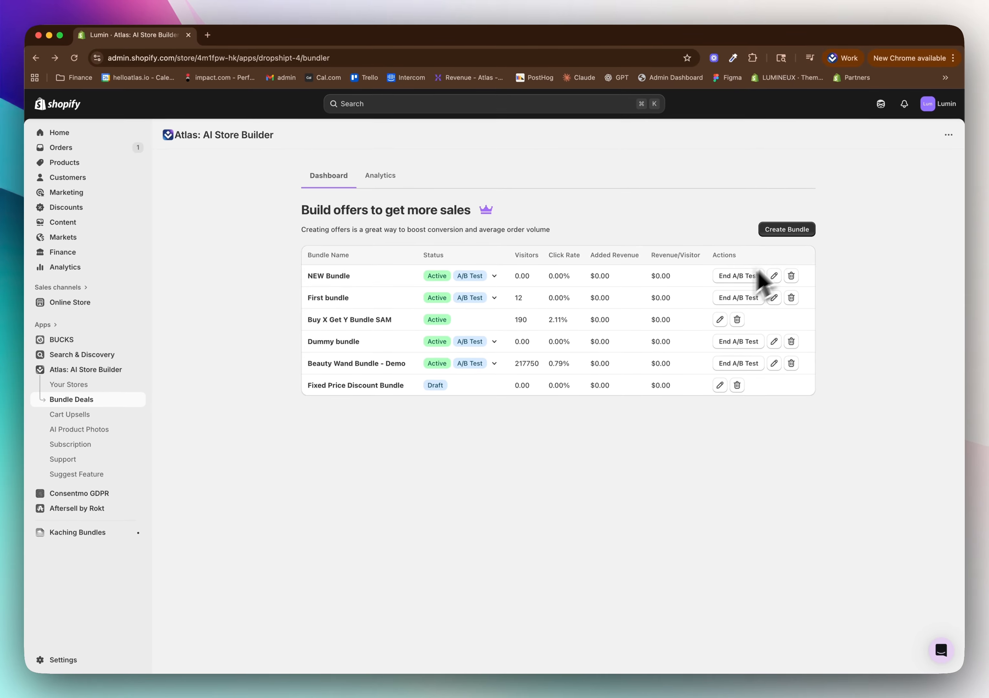
Create a new bundle from the Volume Discount template
{"action": "left_click", "coordinate": [795, 230]}
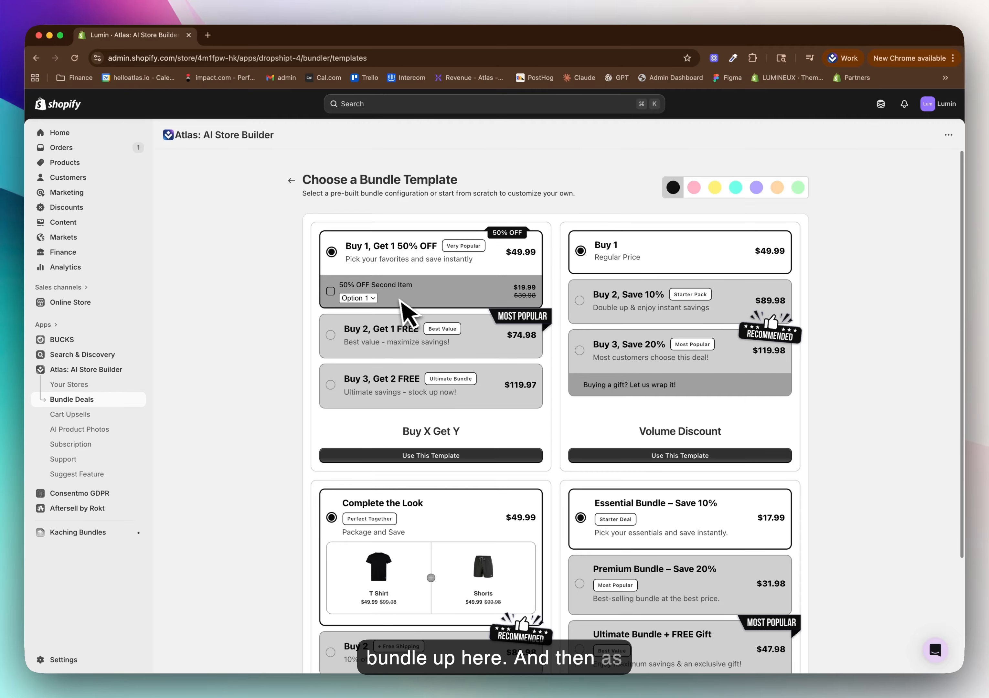
{"action": "scroll", "coordinate": [528, 310], "scroll_direction": "down", "scroll_amount": 5}
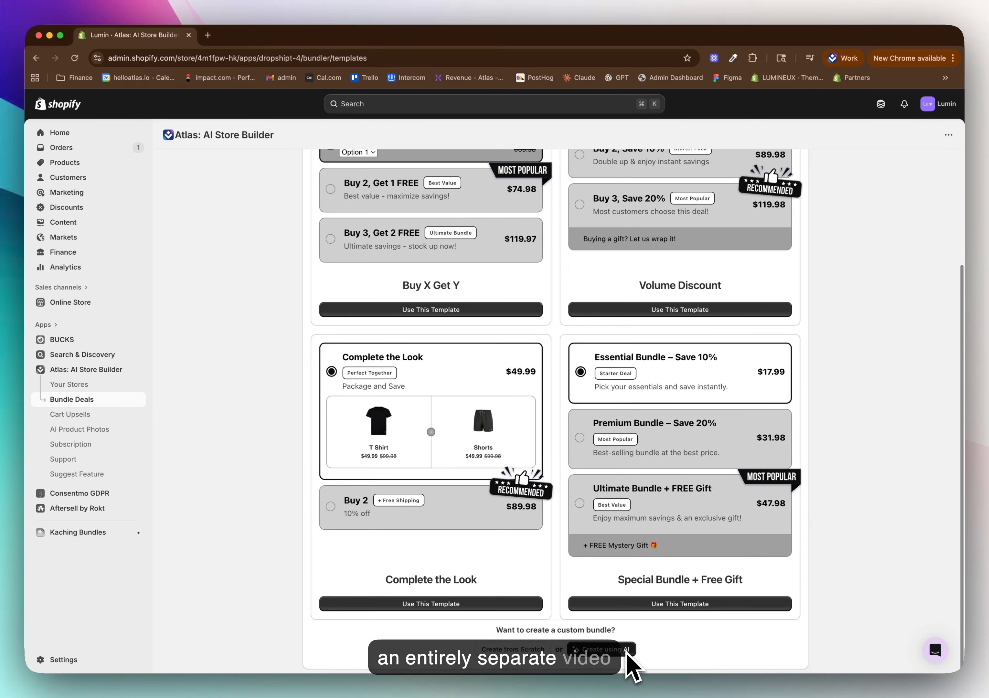
{"action": "scroll", "coordinate": [597, 660], "scroll_direction": "up", "scroll_amount": 3}
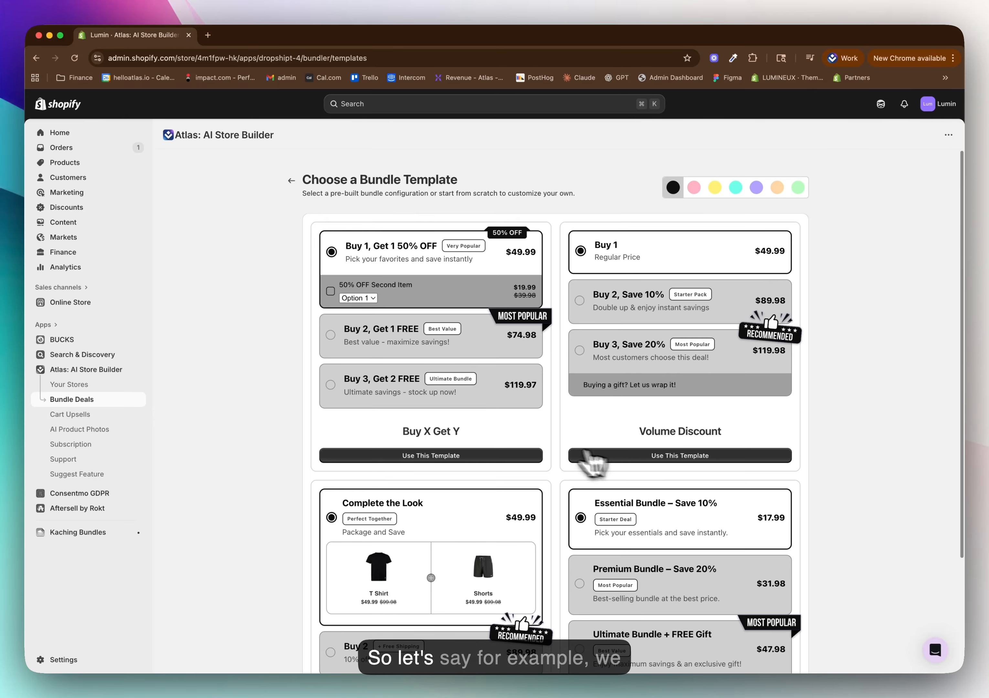
{"action": "scroll", "coordinate": [551, 447], "scroll_direction": "down", "scroll_amount": 3}
{"action": "scroll", "coordinate": [780, 660], "scroll_direction": "up", "scroll_amount": 3}
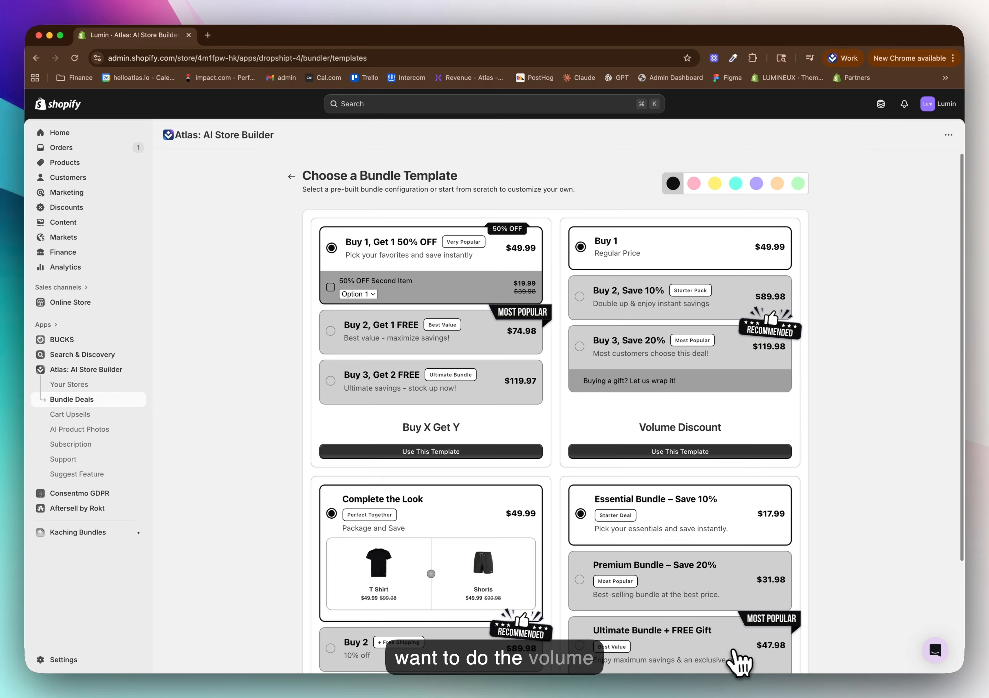
{"action": "left_click", "coordinate": [664, 452]}
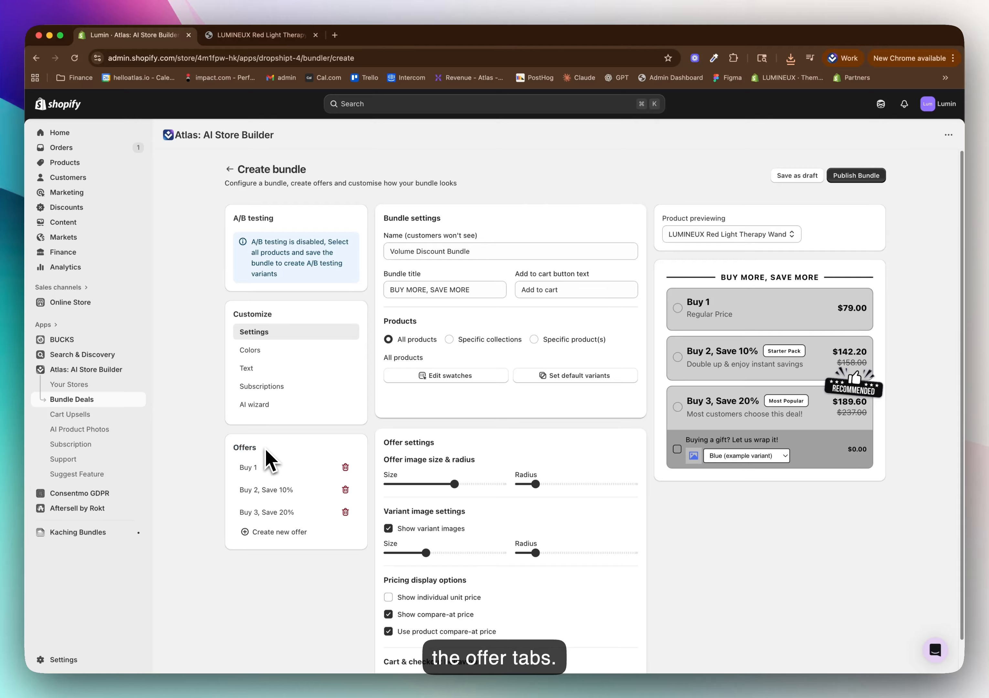
Look through the settings and previews of the Buy 1, Buy 2 and Buy 3 offers
{"action": "left_click", "coordinate": [270, 466]}
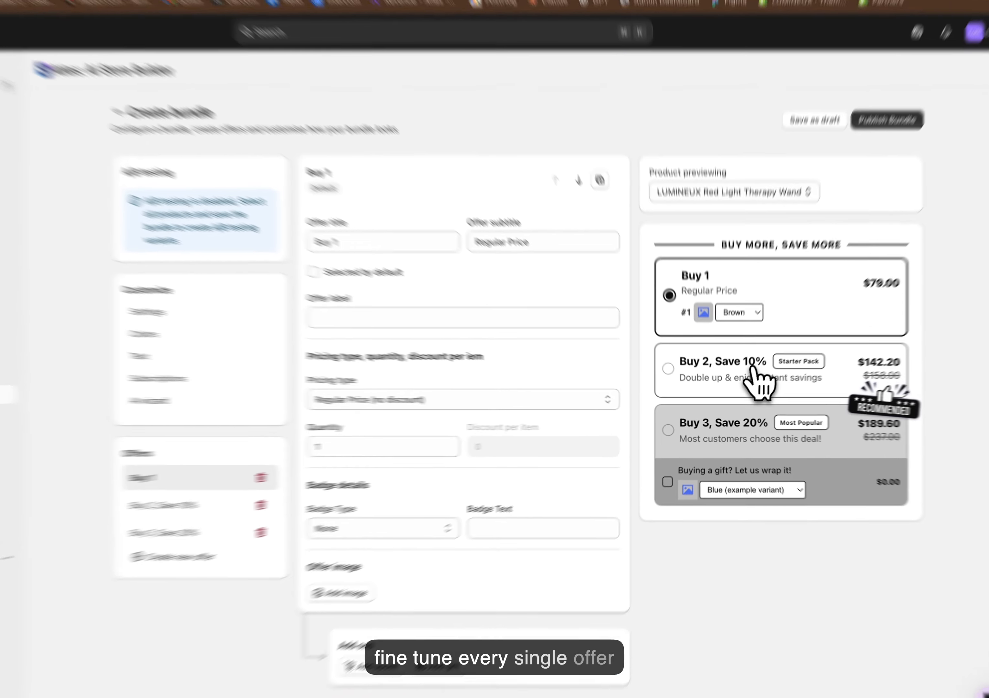
{"action": "left_click", "coordinate": [757, 379]}
{"action": "left_click", "coordinate": [724, 436]}
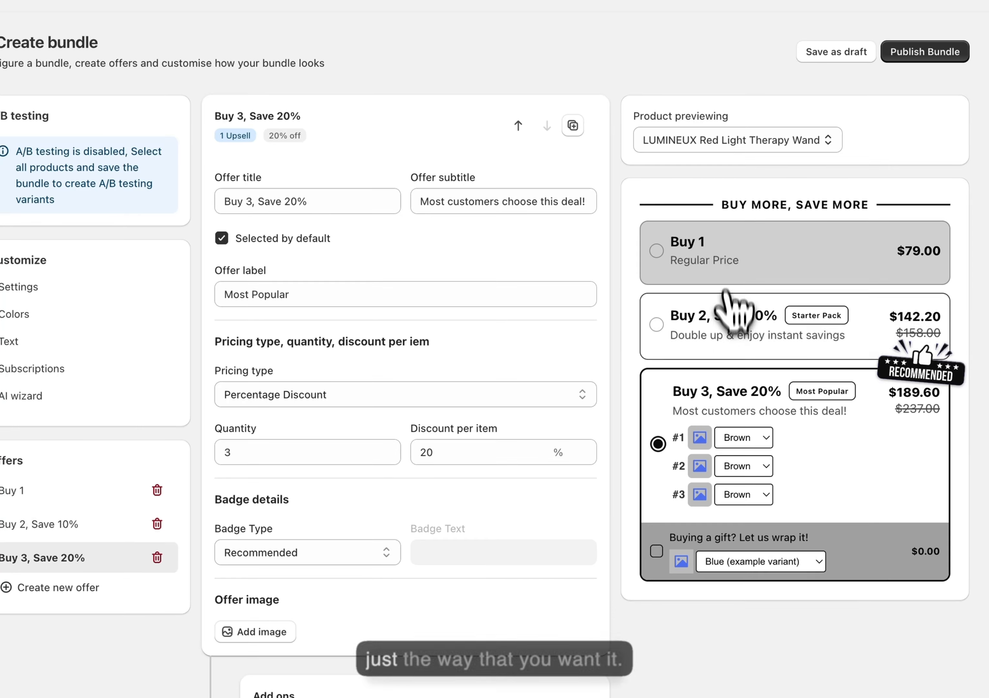
{"action": "left_click", "coordinate": [716, 335]}
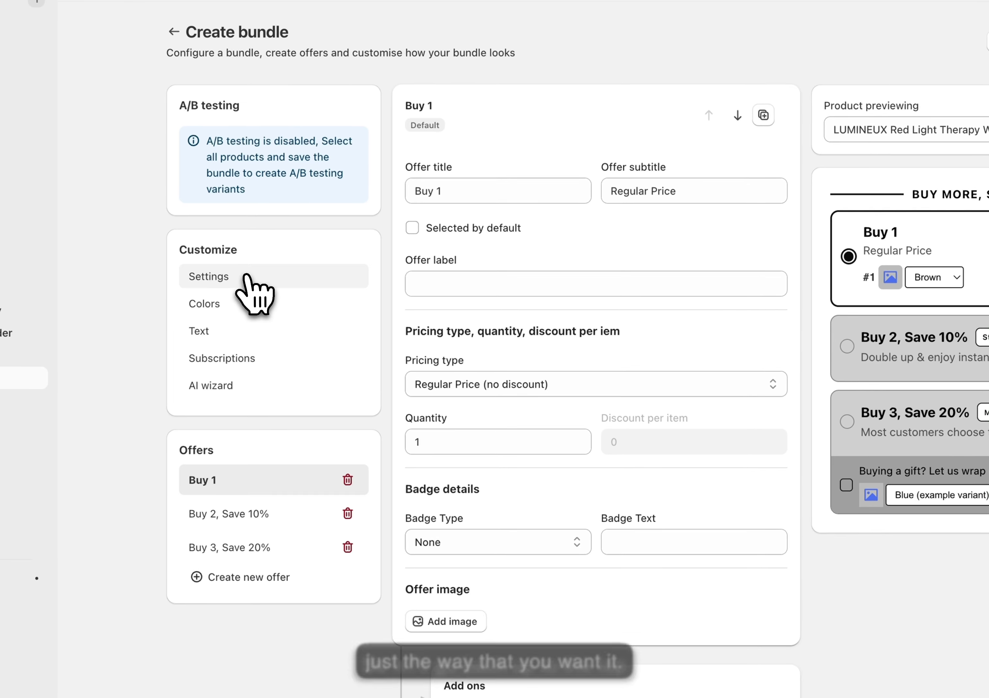
Limit the bundle to a specific product, the LUMINEUX Red Light Therapy Wand
{"action": "left_click", "coordinate": [247, 276]}
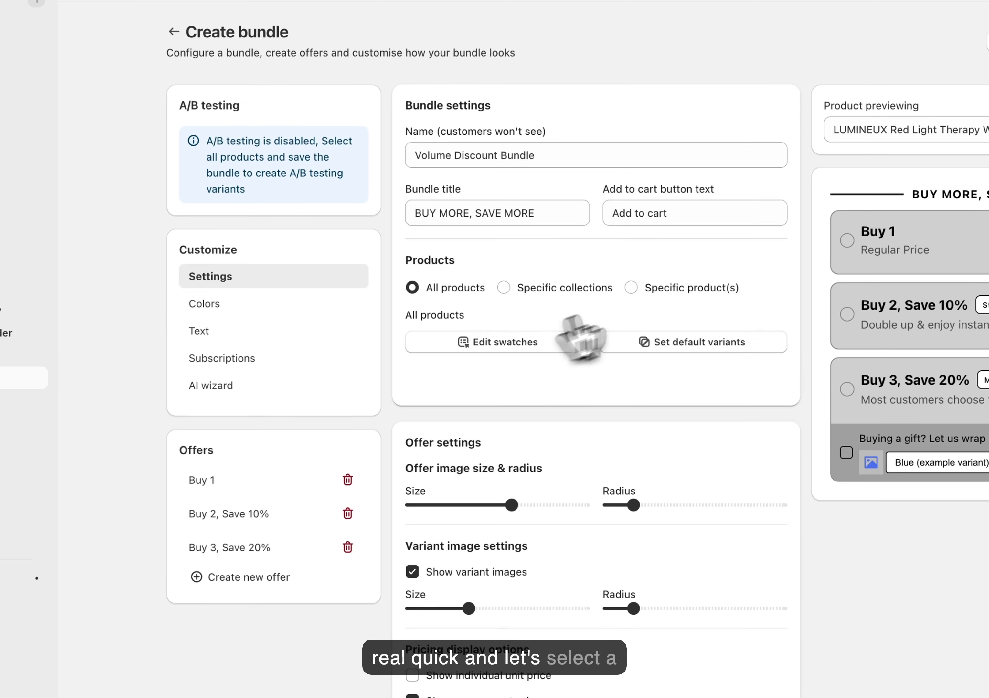
{"action": "left_click", "coordinate": [663, 287]}
{"action": "left_click", "coordinate": [453, 341]}
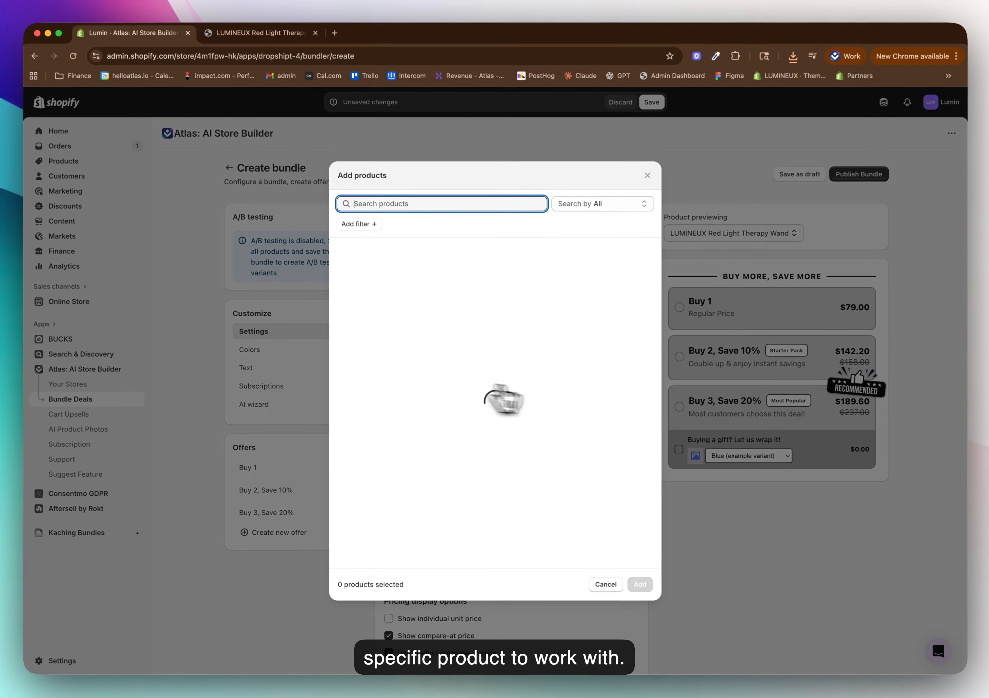
{"action": "left_click", "coordinate": [412, 380]}
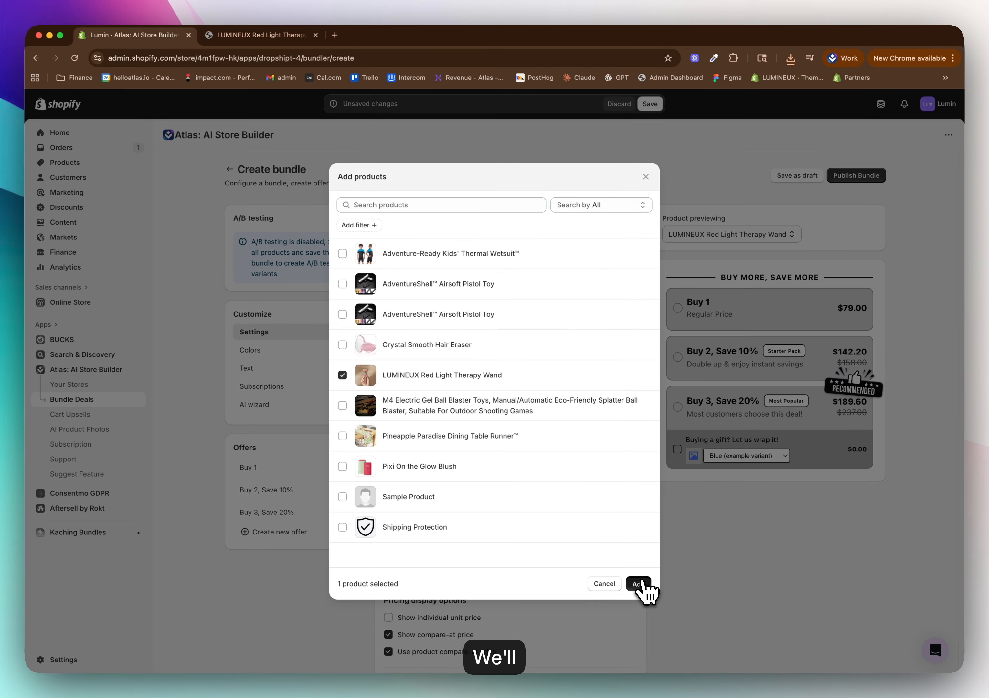
{"action": "left_click", "coordinate": [640, 584]}
Examine the bundle's offer image size and radius options and its variant image settings
{"action": "scroll", "coordinate": [479, 237], "scroll_direction": "down", "scroll_amount": 5}
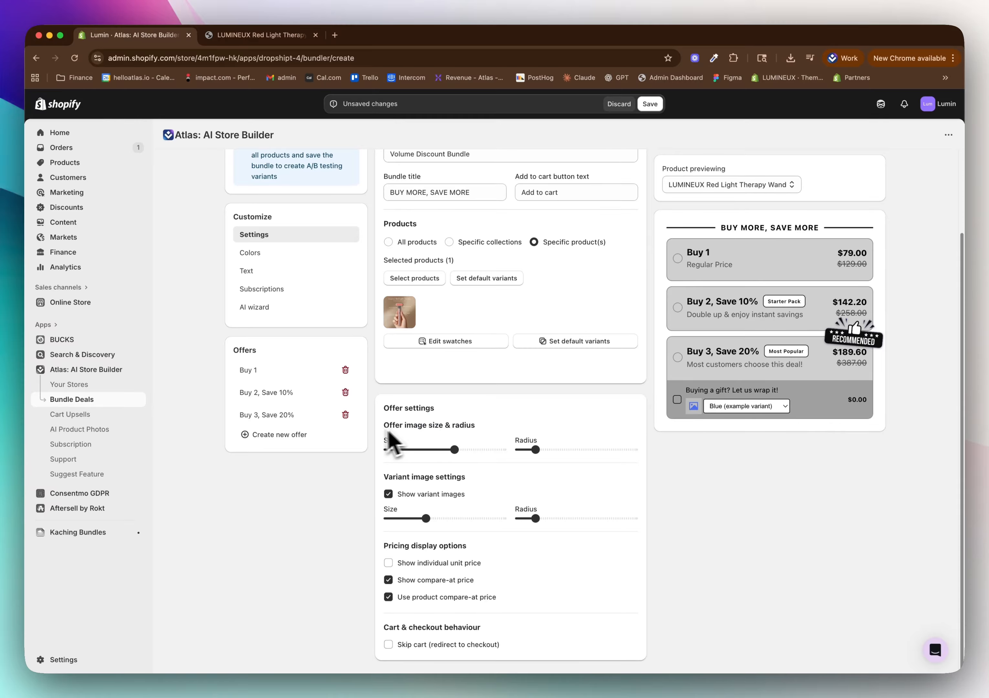
{"action": "left_click_drag", "start_coordinate": [410, 426], "coordinate": [493, 439]}
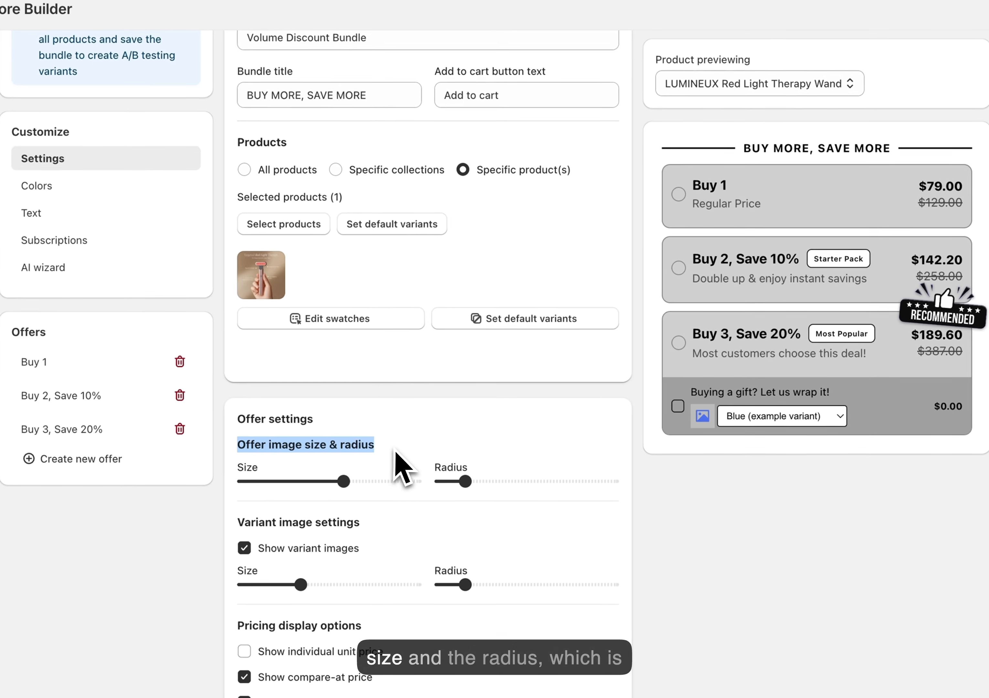
{"action": "left_click", "coordinate": [486, 446]}
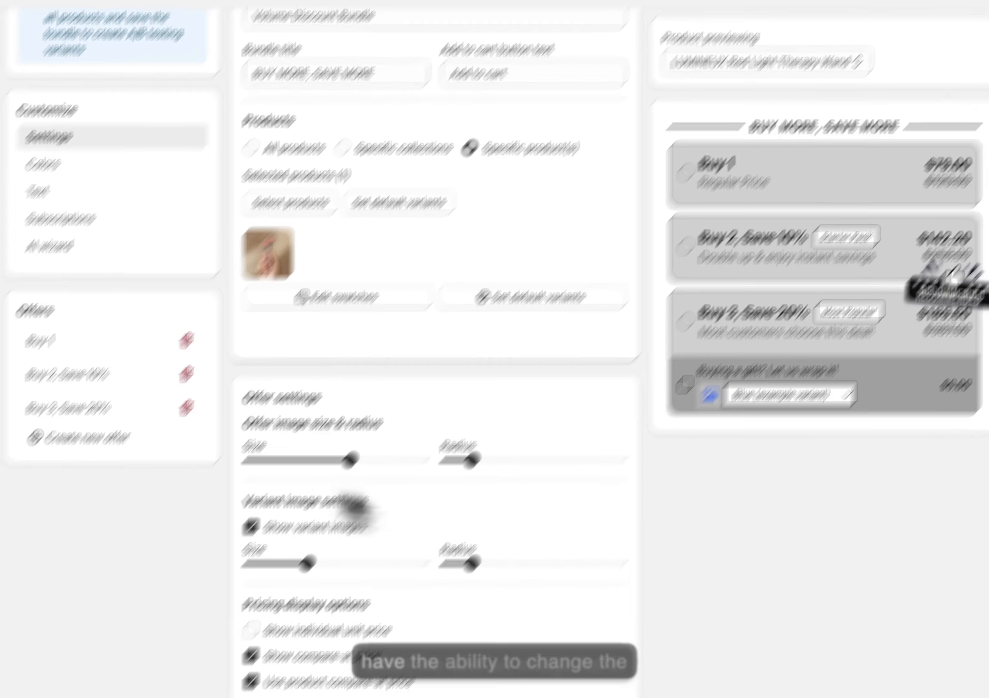
{"action": "left_click_drag", "start_coordinate": [227, 524], "coordinate": [351, 531]}
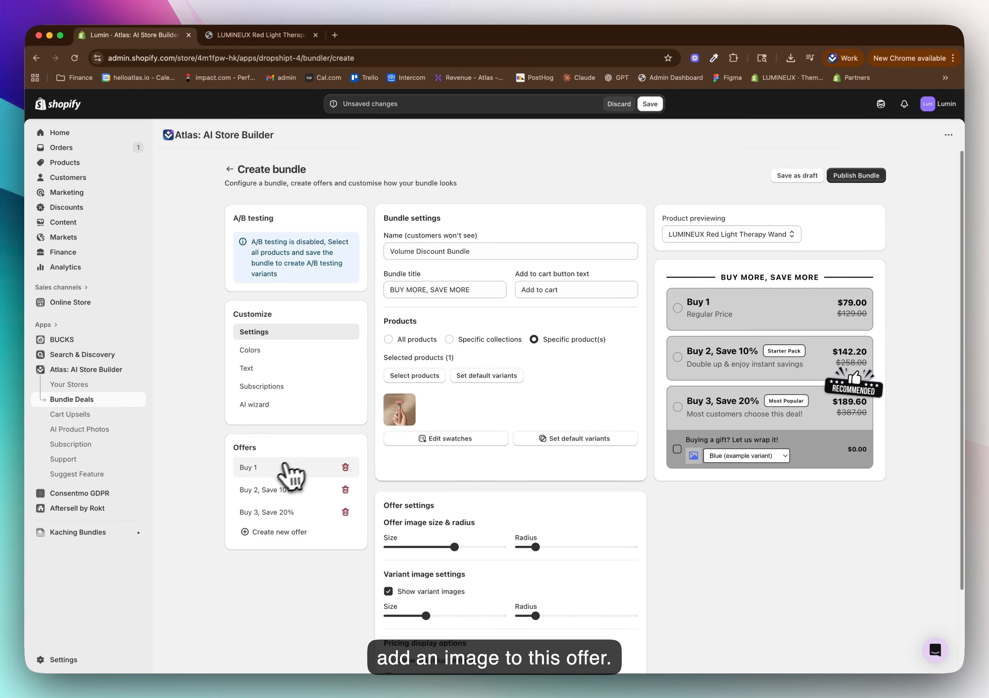
Add the ChatGPT .webp image from the Desktop as the Buy 1 offer's image
{"action": "left_click", "coordinate": [256, 468]}
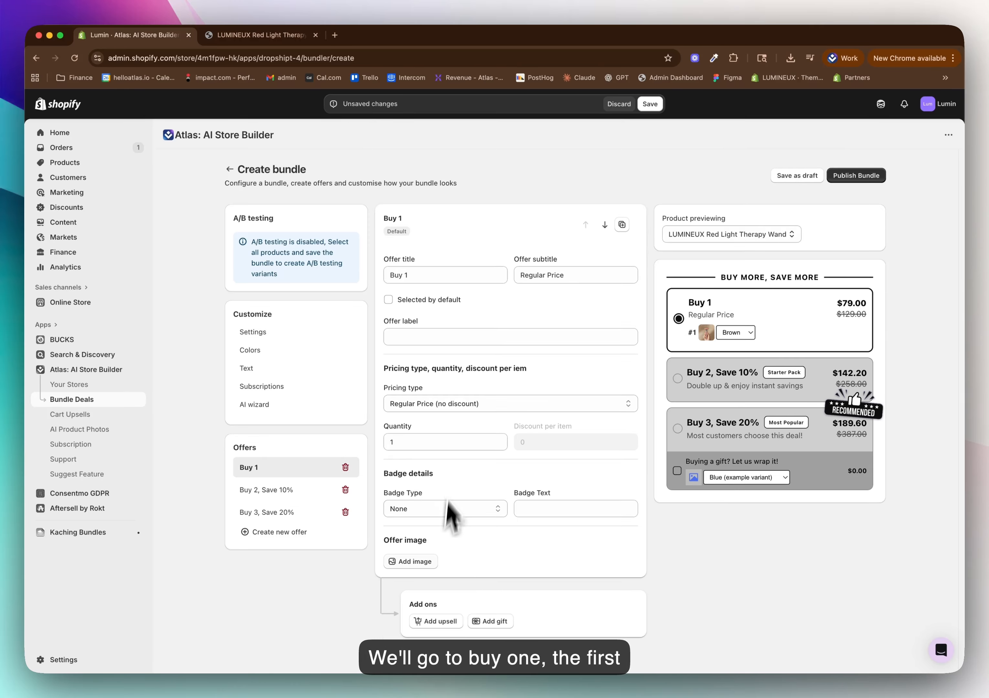
{"action": "left_click", "coordinate": [414, 562]}
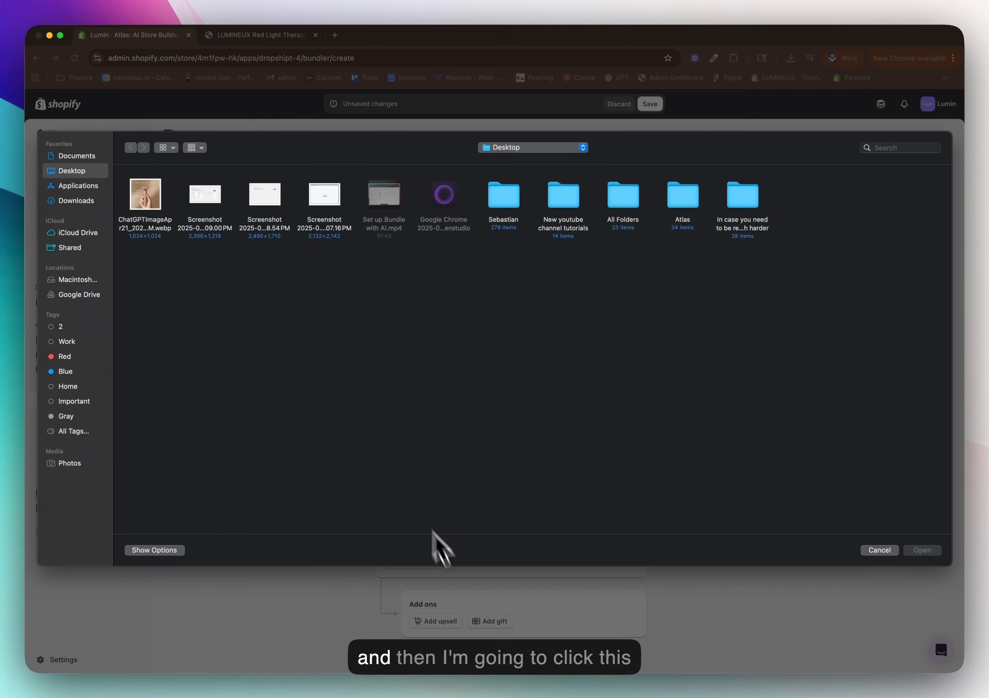
{"action": "double_click", "coordinate": [163, 213]}
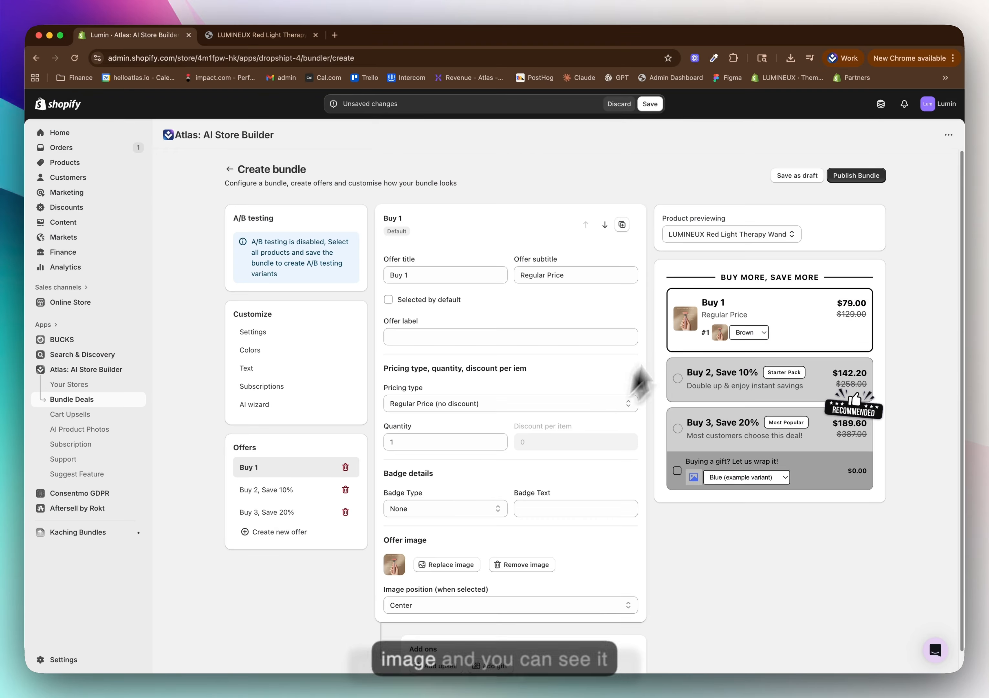
{"action": "scroll", "coordinate": [523, 480], "scroll_direction": "down", "scroll_amount": 1}
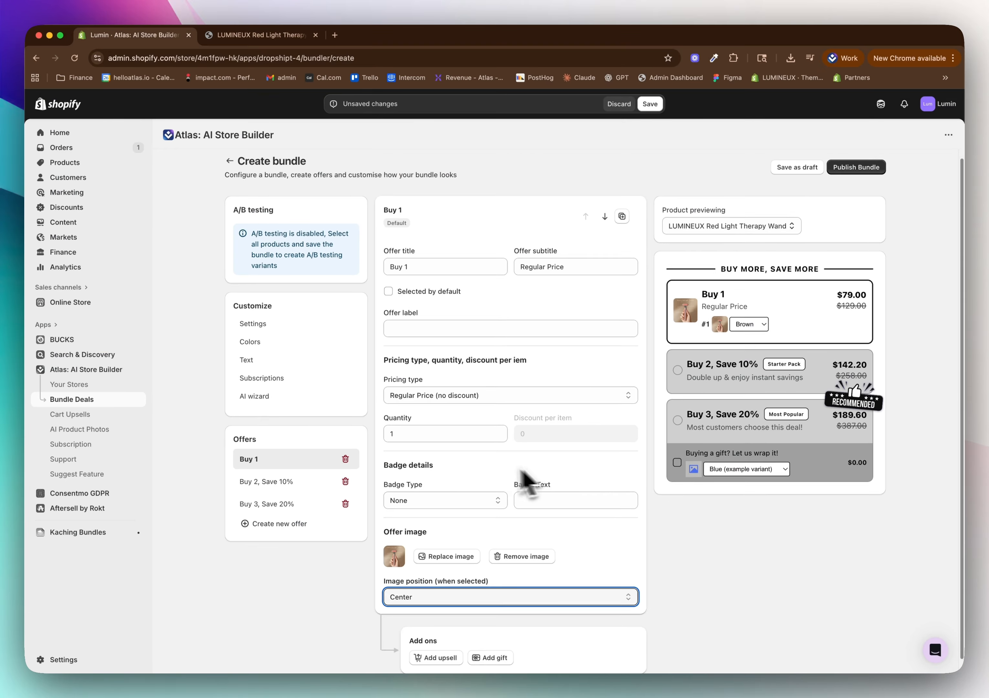
Slightly enlarge the offer image in the bundle's offer settings
{"action": "left_click", "coordinate": [273, 326]}
{"action": "scroll", "coordinate": [349, 436], "scroll_direction": "down", "scroll_amount": 1}
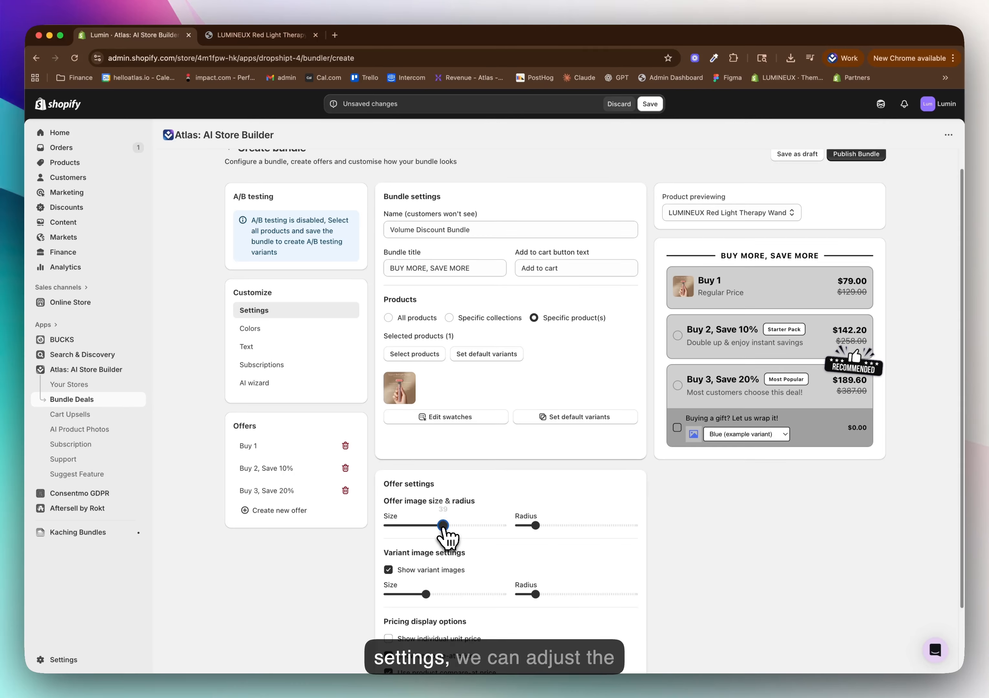
{"action": "left_click_drag", "start_coordinate": [454, 524], "coordinate": [462, 525]}
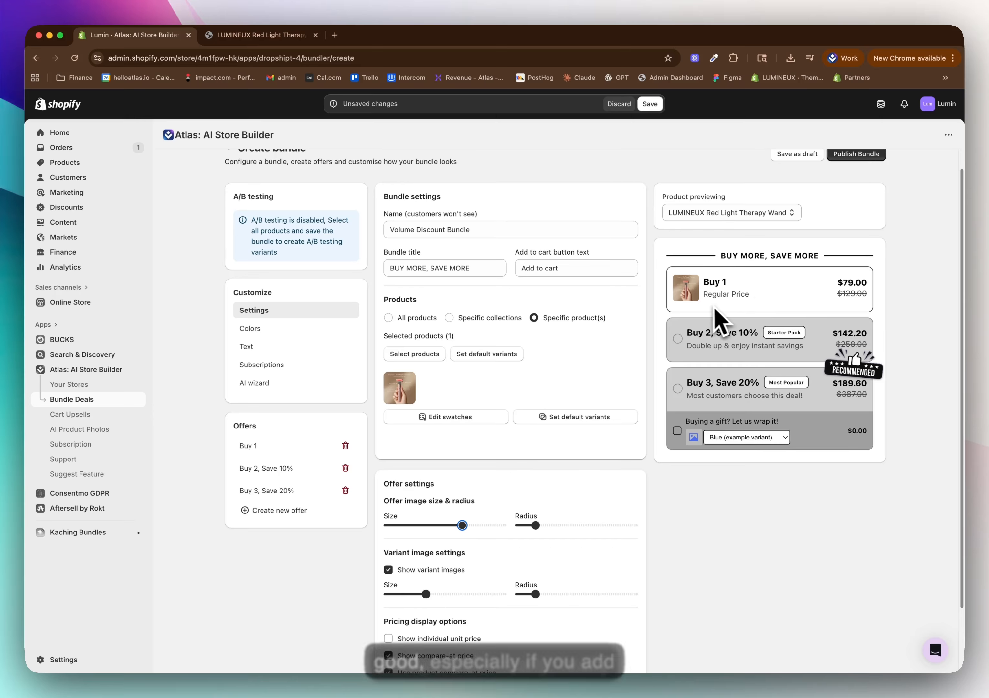
{"action": "left_click", "coordinate": [703, 321]}
{"action": "left_click", "coordinate": [676, 386]}
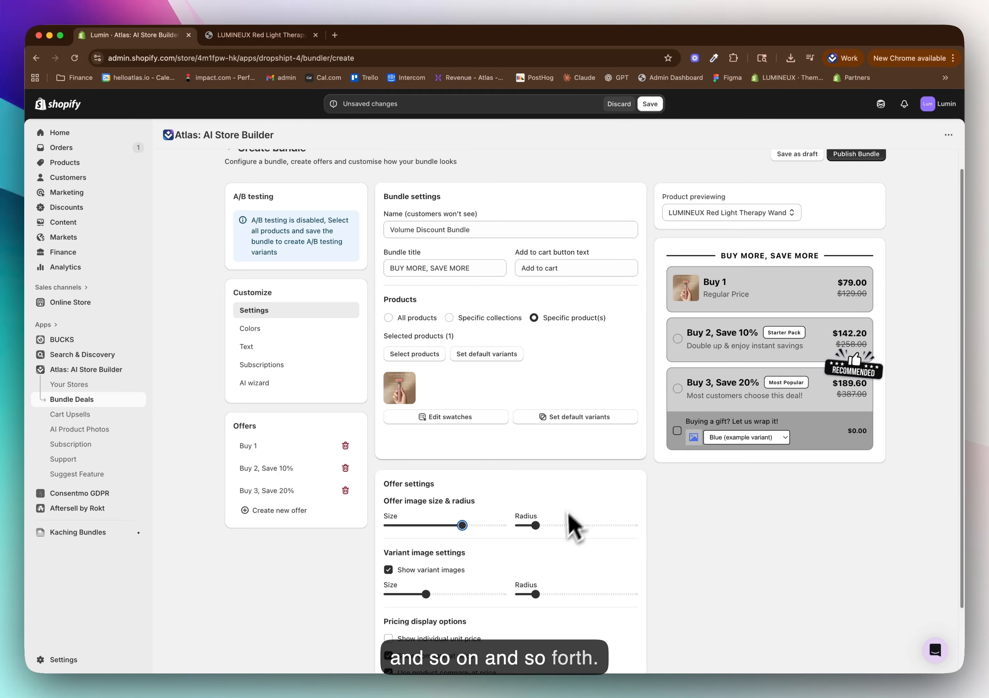
Set the bundle's border color to red (fd0000) and its border radius to 6px
{"action": "scroll", "coordinate": [545, 501], "scroll_direction": "up", "scroll_amount": 1}
{"action": "left_click", "coordinate": [253, 350]}
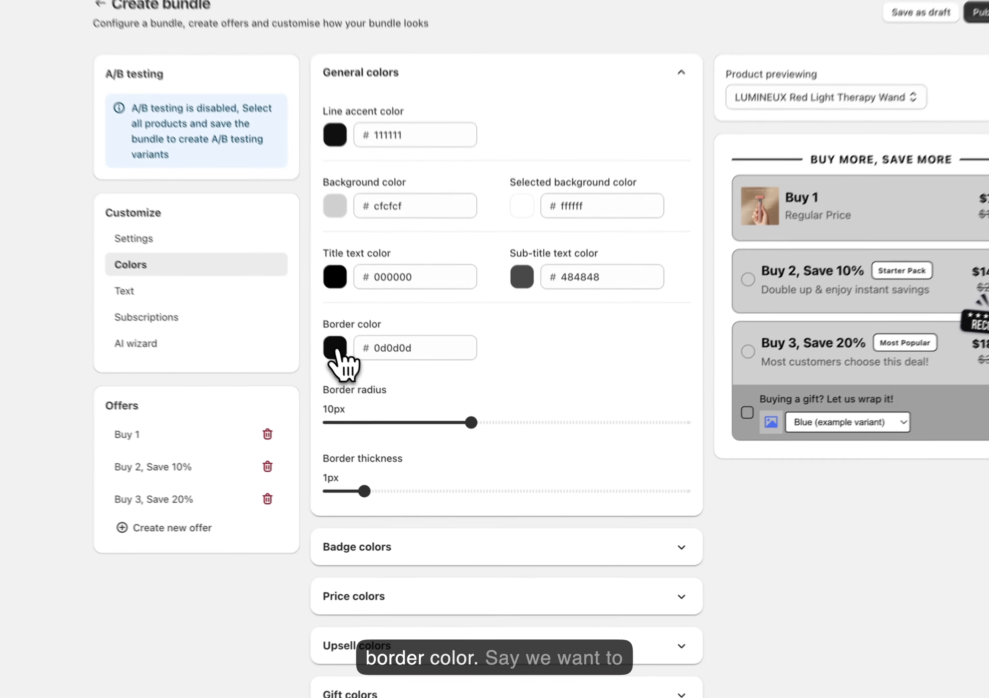
{"action": "left_click", "coordinate": [392, 408]}
{"action": "left_click_drag", "start_coordinate": [448, 445], "coordinate": [490, 426]}
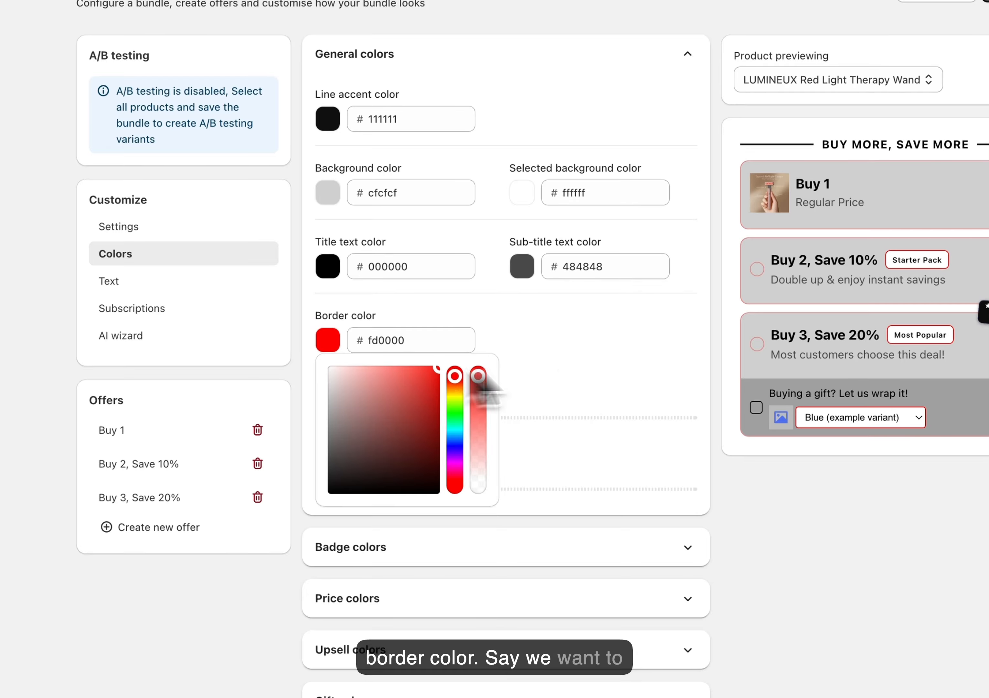
{"action": "left_click", "coordinate": [552, 426]}
Review the bundle's badge colors, including the gradient start and end colors, and its price colors
{"action": "left_click", "coordinate": [408, 549]}
{"action": "scroll", "coordinate": [448, 546], "scroll_direction": "down", "scroll_amount": 5}
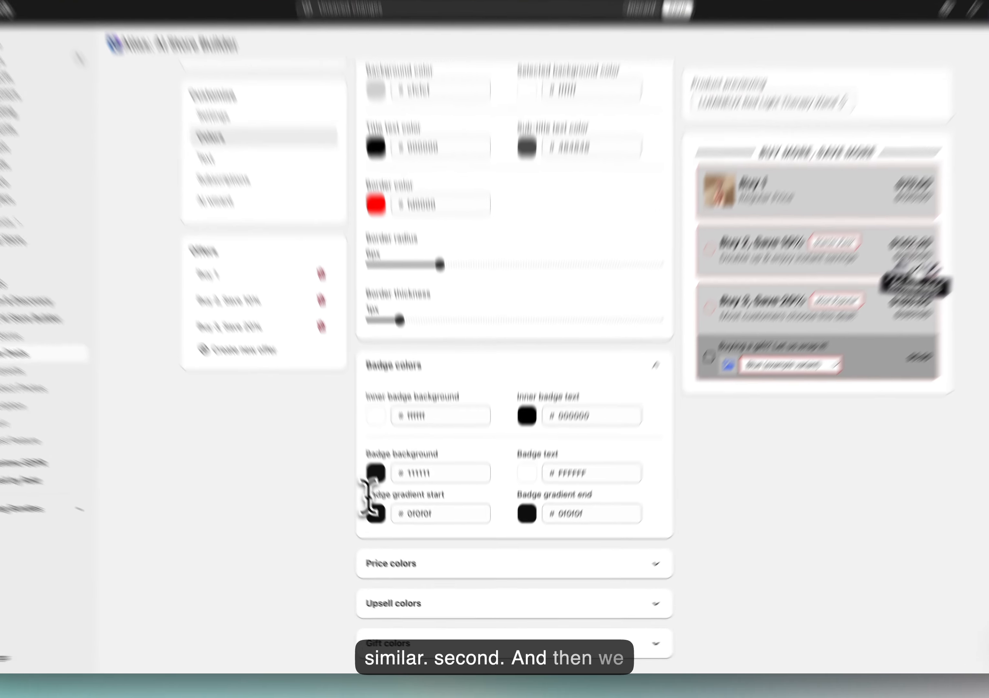
{"action": "left_click_drag", "start_coordinate": [385, 521], "coordinate": [454, 519]}
{"action": "left_click", "coordinate": [512, 524]}
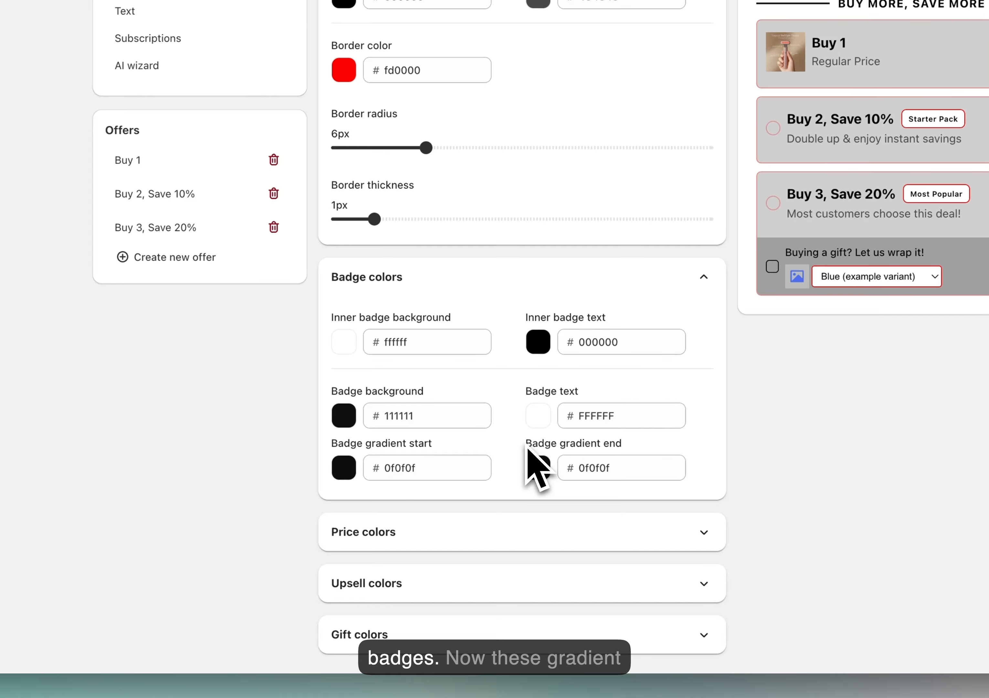
{"action": "left_click_drag", "start_coordinate": [559, 442], "coordinate": [322, 447]}
{"action": "left_click", "coordinate": [663, 465]}
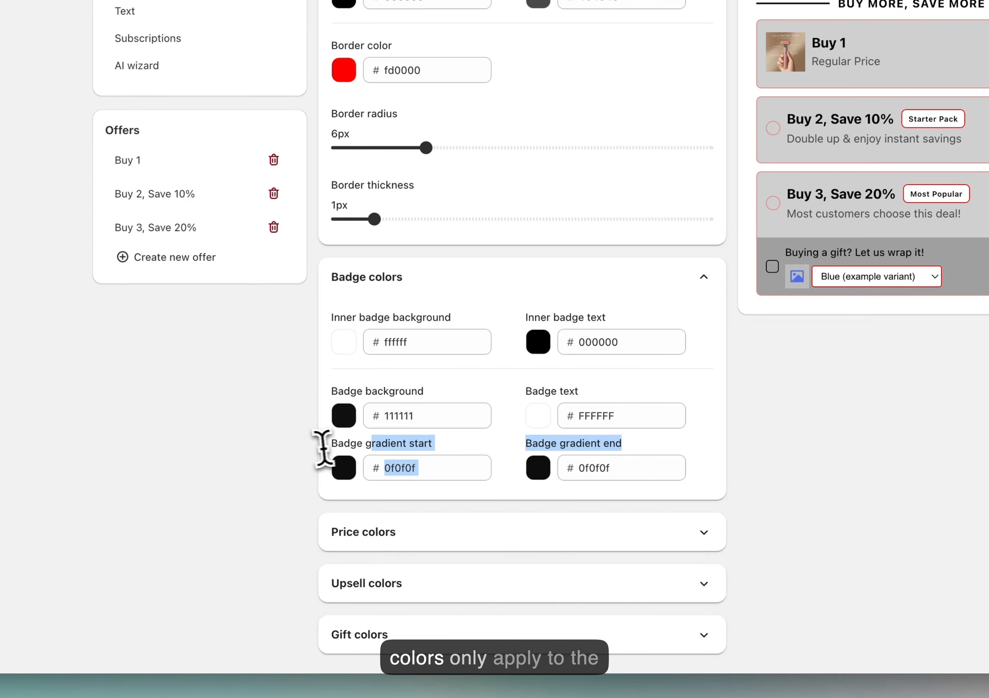
{"action": "left_click", "coordinate": [342, 448]}
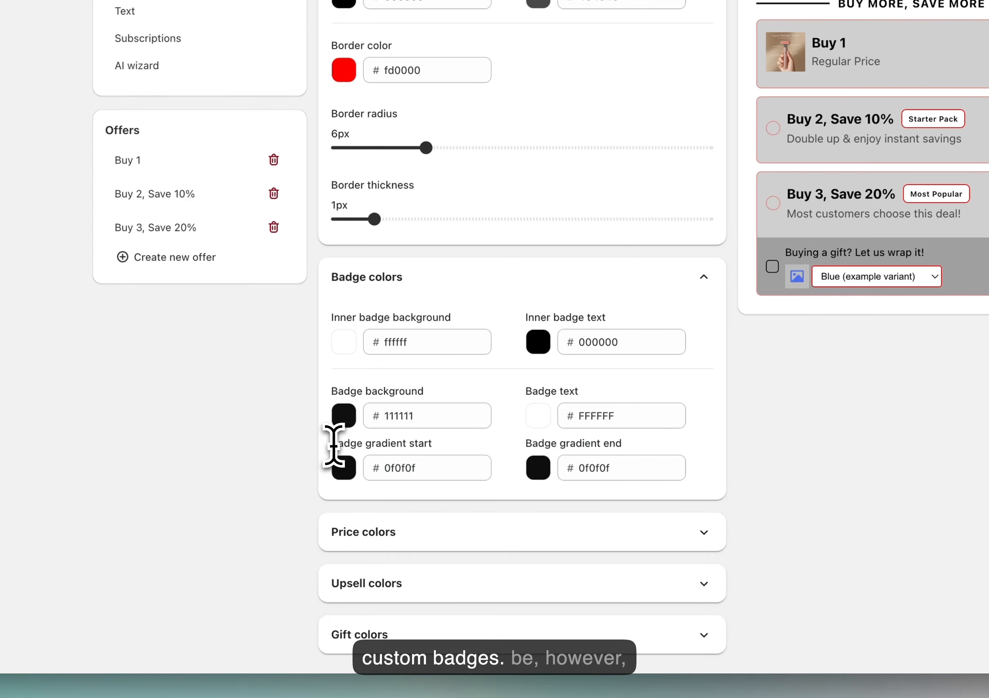
{"action": "left_click_drag", "start_coordinate": [623, 446], "coordinate": [323, 453]}
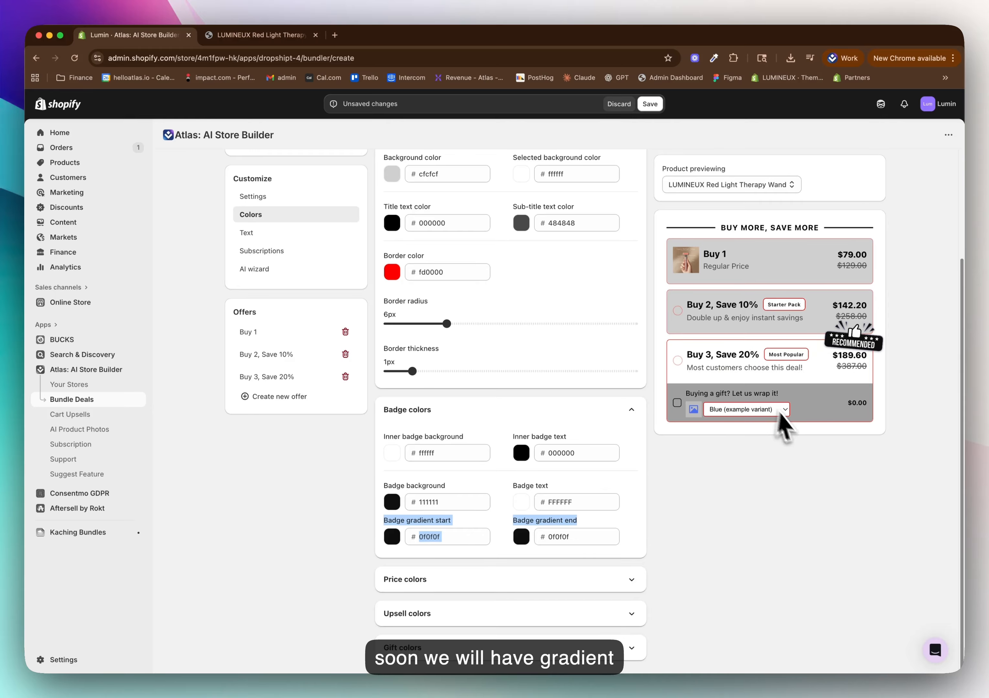
{"action": "left_click", "coordinate": [641, 514]}
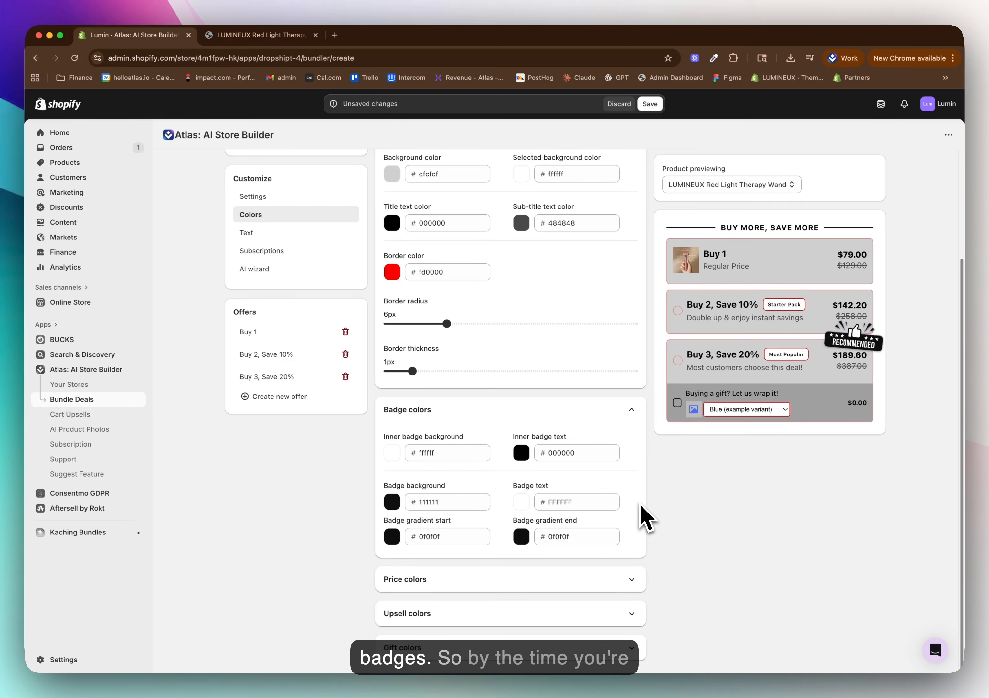
{"action": "left_click", "coordinate": [547, 416]}
{"action": "left_click", "coordinate": [473, 541]}
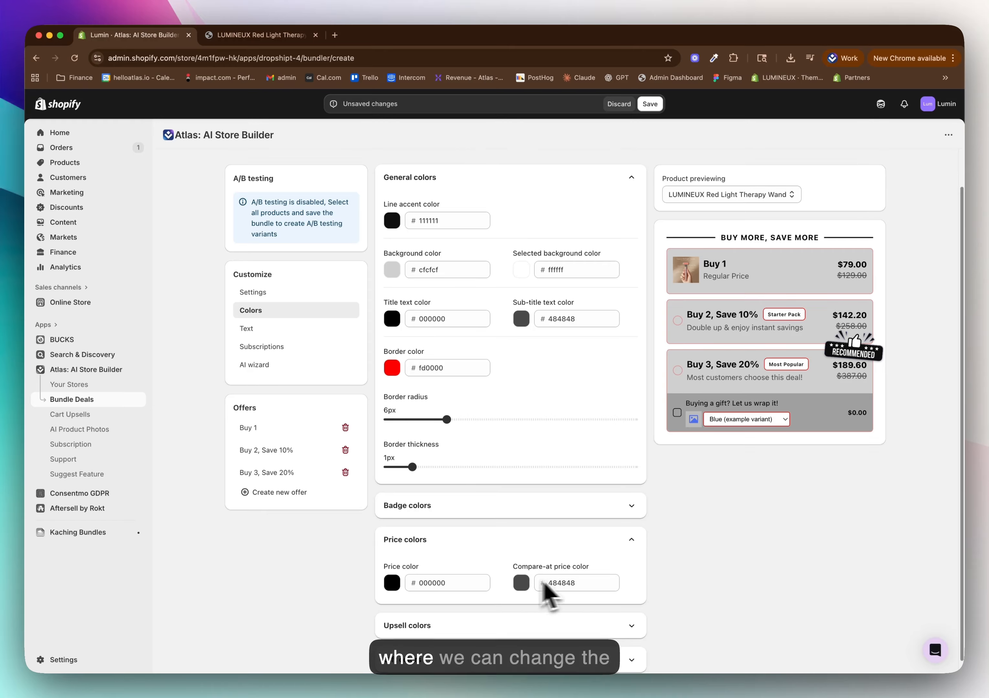
{"action": "left_click", "coordinate": [507, 545]}
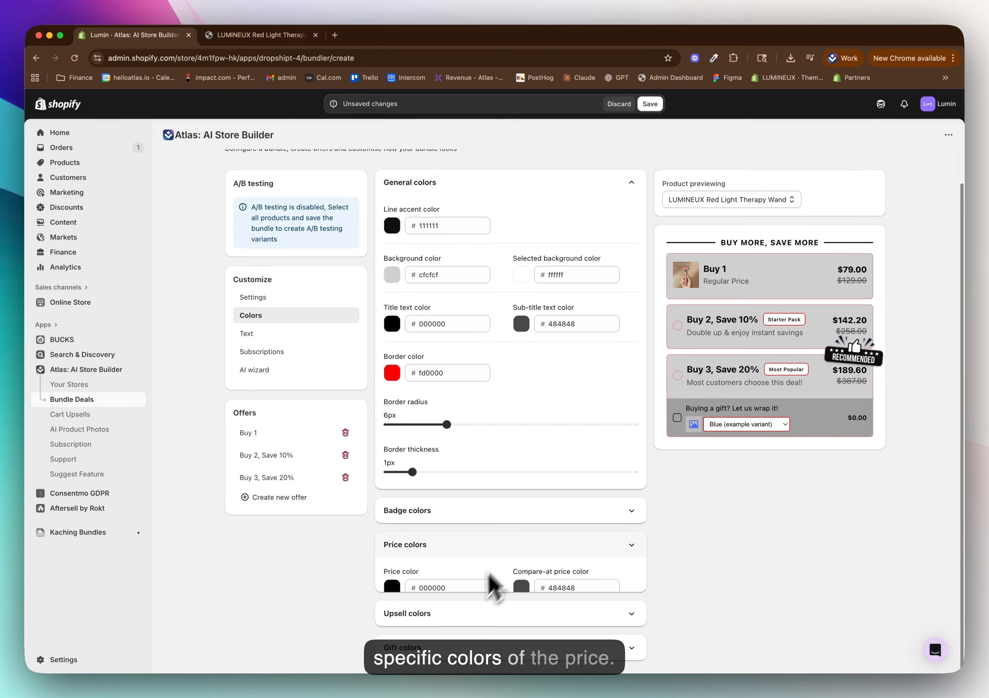
Review the bundle's upsell and gift color settings and its text size and weight settings
{"action": "left_click", "coordinate": [490, 580]}
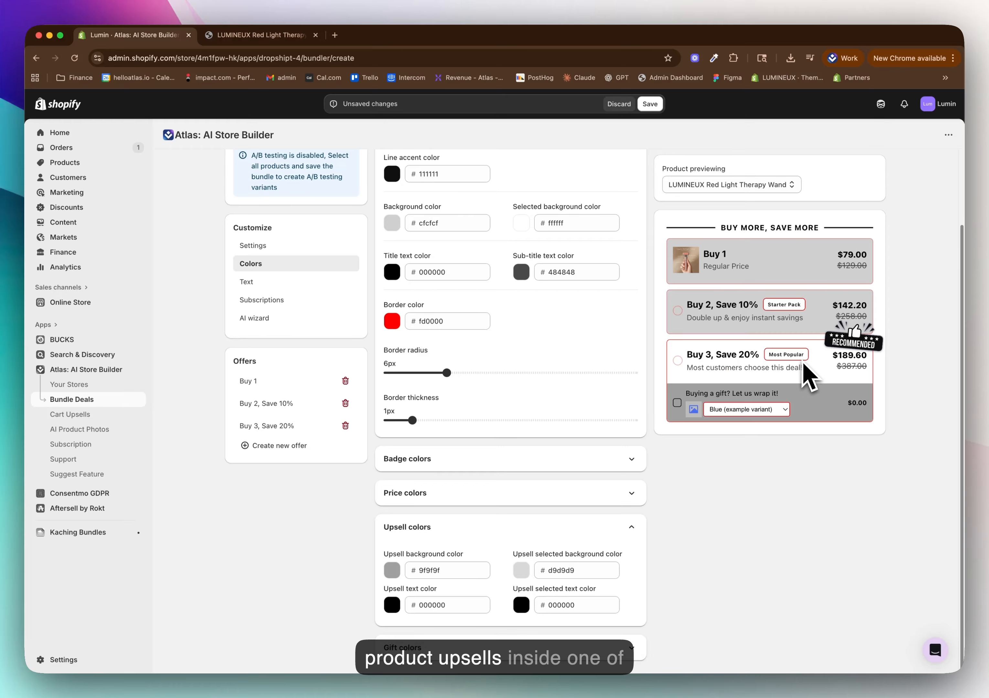
{"action": "left_click", "coordinate": [576, 523]}
{"action": "scroll", "coordinate": [483, 649], "scroll_direction": "down", "scroll_amount": 3}
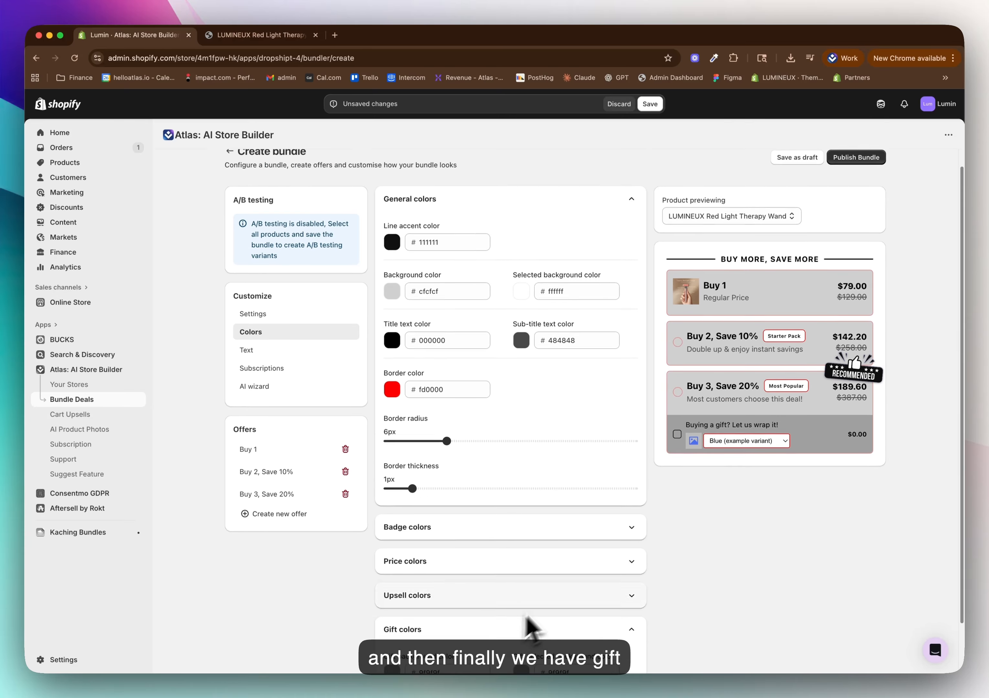
{"action": "left_click", "coordinate": [545, 565]}
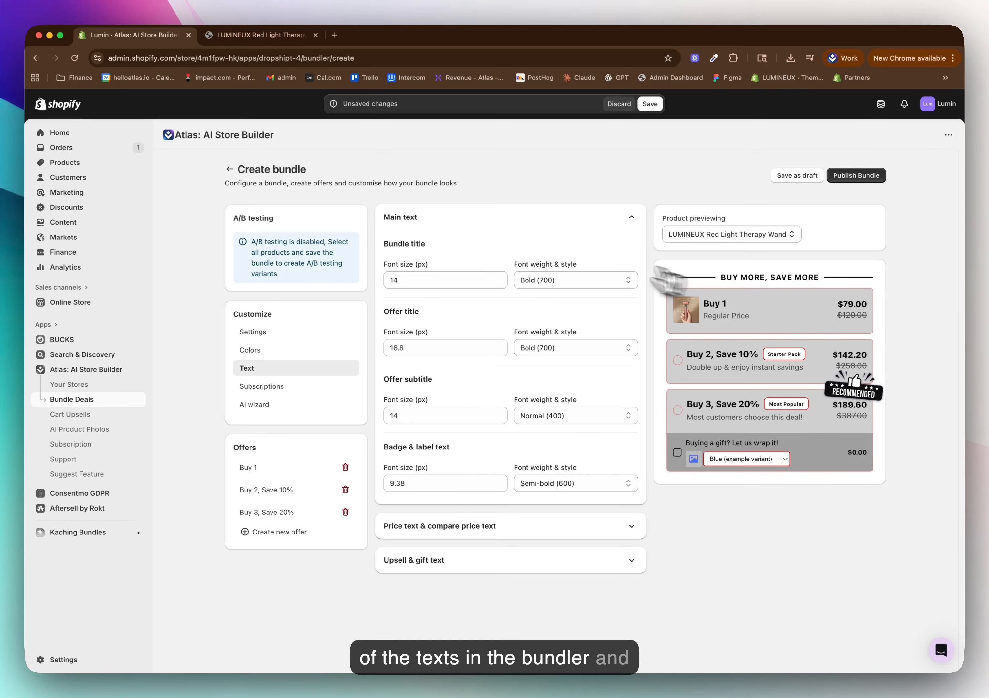
Enable subscriptions for the bundle as a single checkbox below the items, and open the AI wizard
{"action": "left_click", "coordinate": [314, 387]}
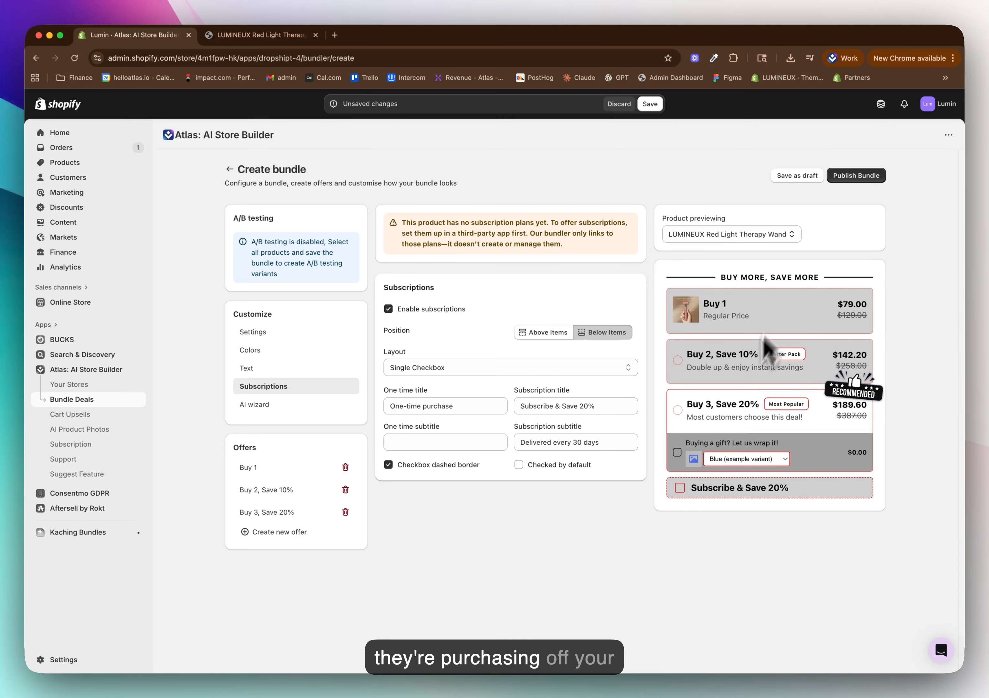
{"action": "left_click", "coordinate": [705, 493]}
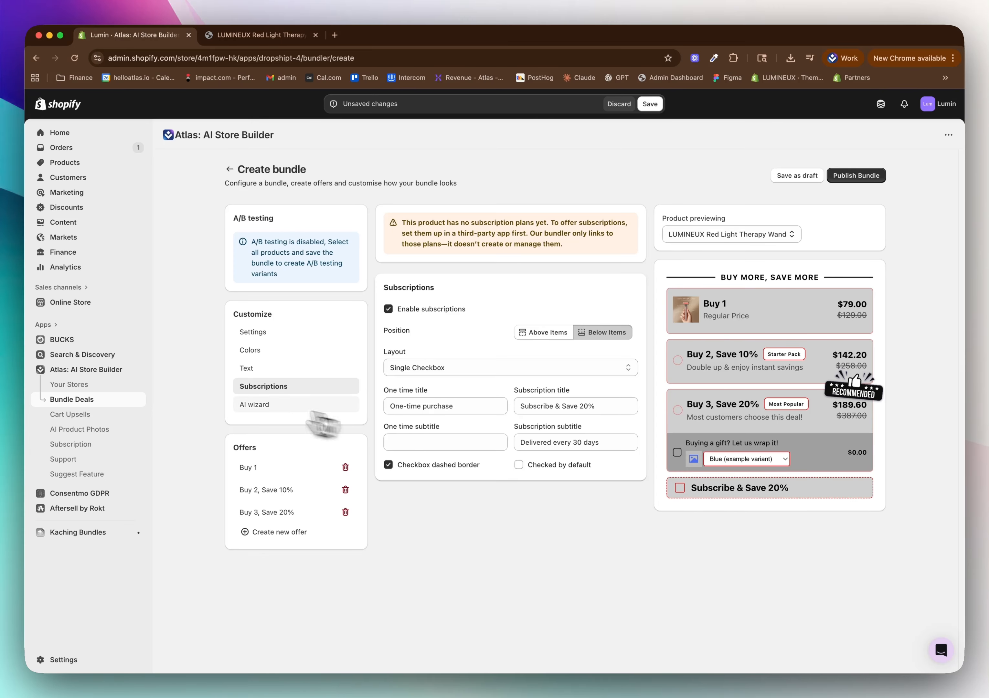
{"action": "left_click", "coordinate": [333, 406]}
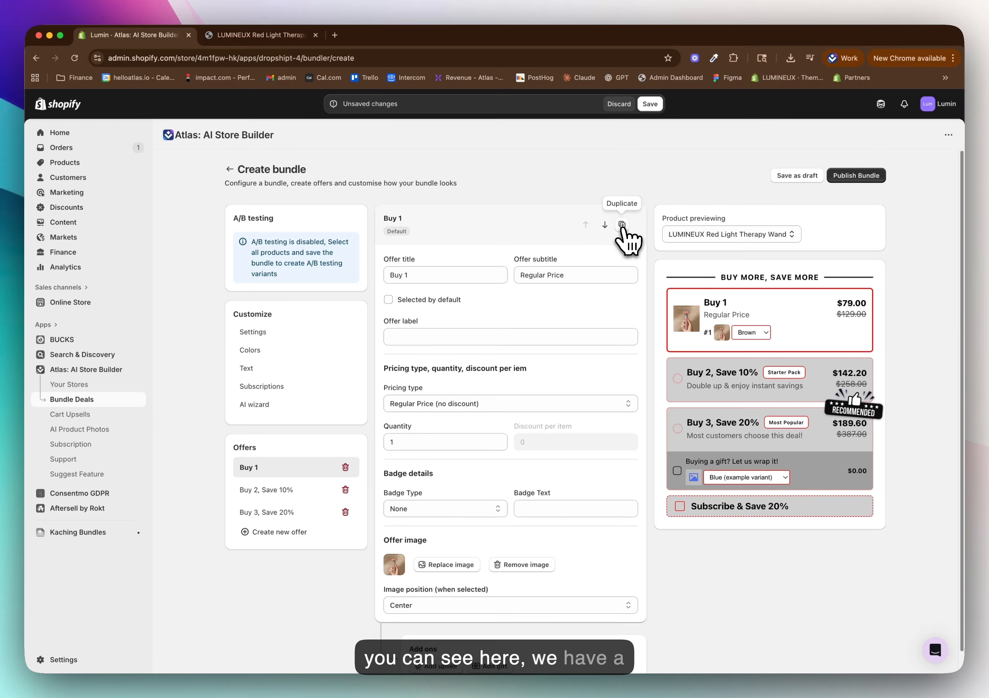
Try the Buy 1 offer one place lower in the bundle and return it to first place
{"action": "left_click", "coordinate": [605, 225]}
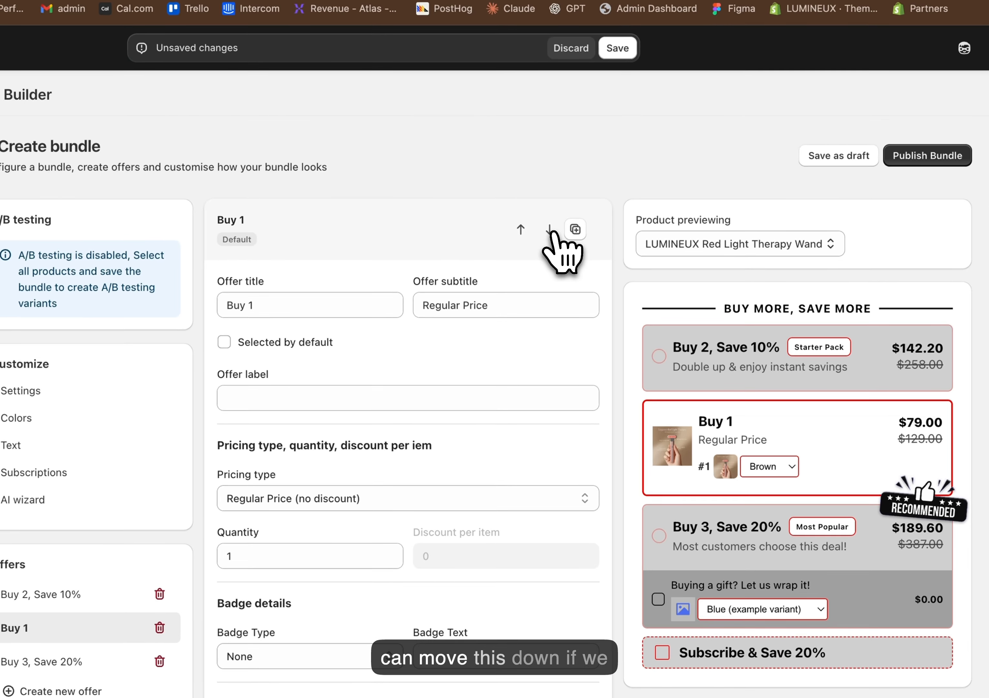
{"action": "left_click", "coordinate": [521, 229]}
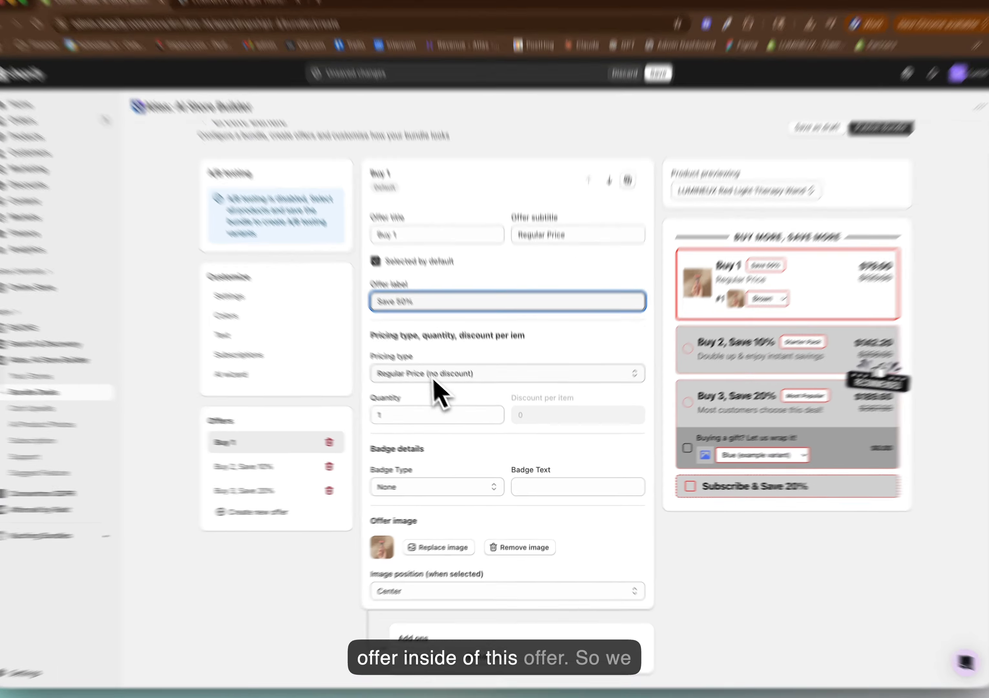
Try Bundle Products pricing on the Buy 1 offer with the Kids' Thermal Wetsuit and Airsoft Pistol Toy, and remove both products
{"action": "left_click", "coordinate": [434, 384]}
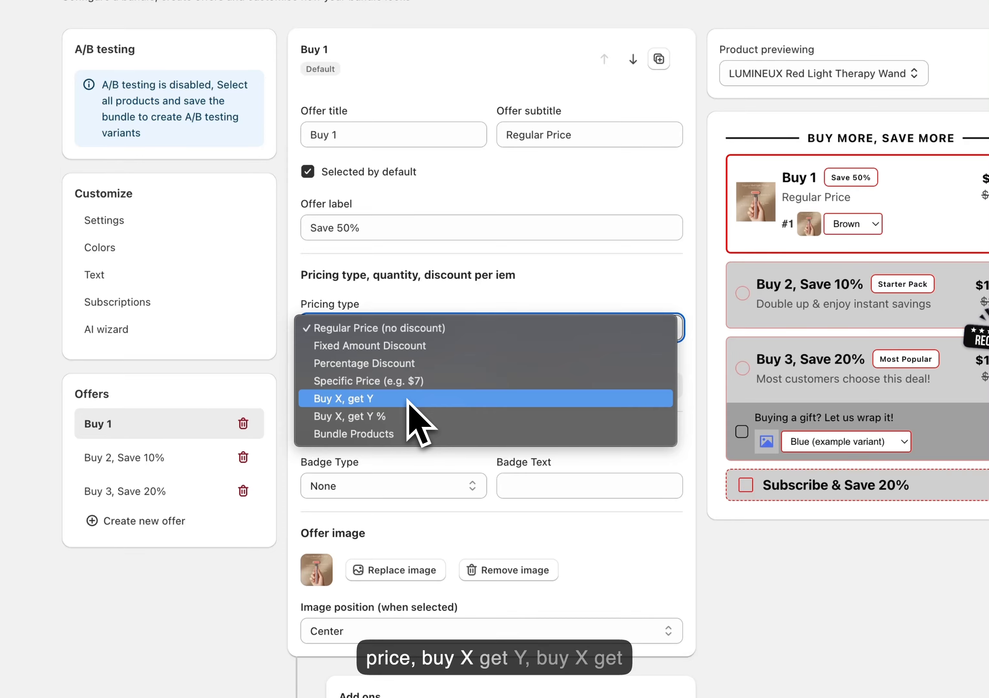
{"action": "left_click", "coordinate": [384, 434]}
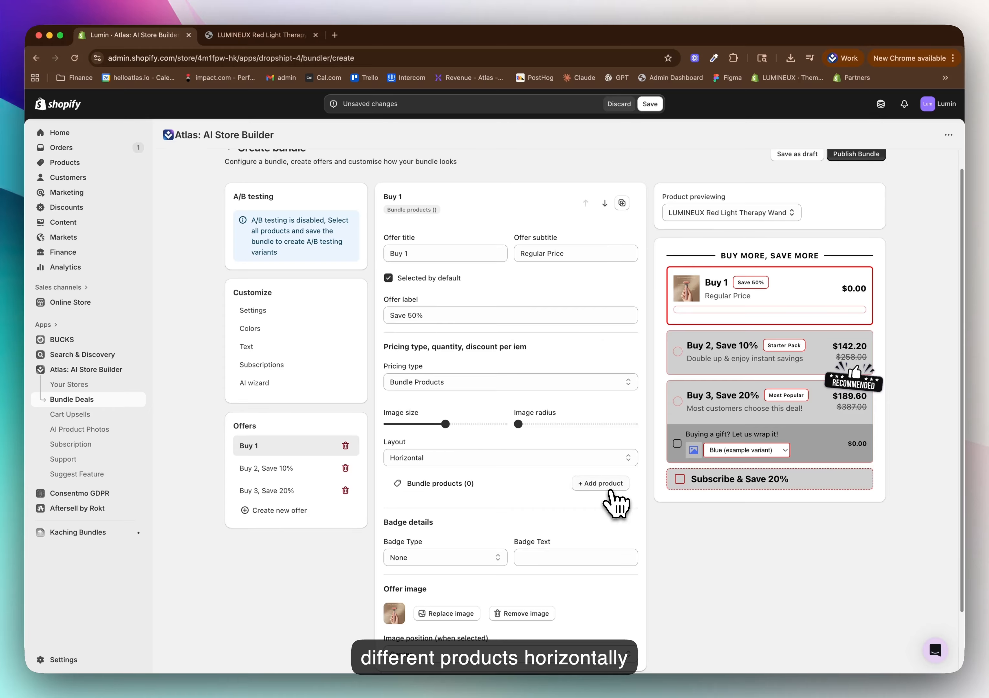
{"action": "left_click", "coordinate": [610, 488]}
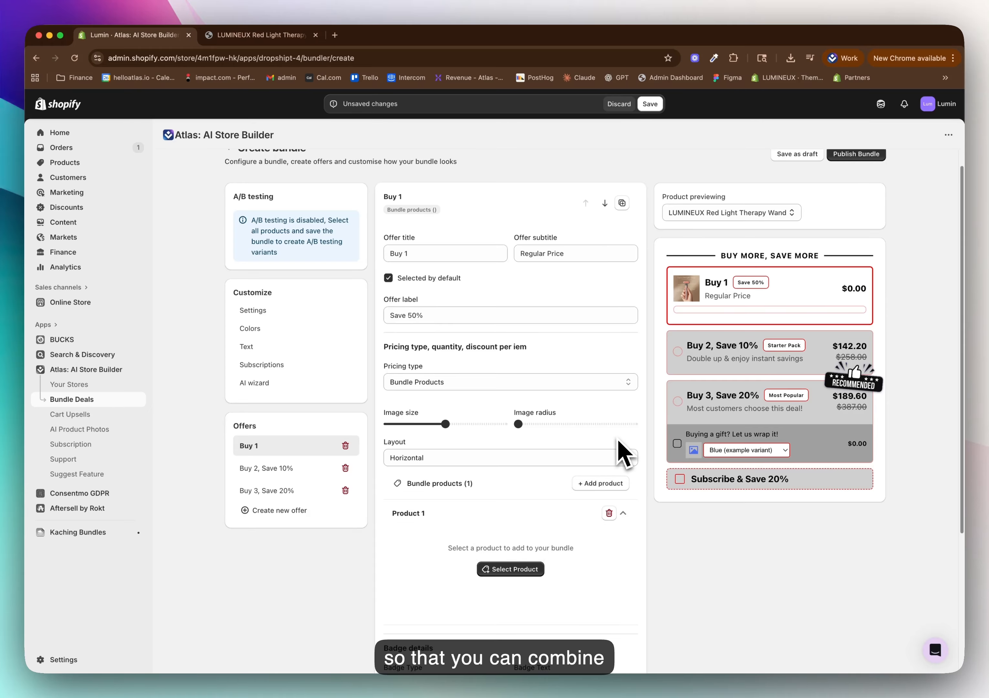
{"action": "scroll", "coordinate": [566, 533], "scroll_direction": "down", "scroll_amount": 1}
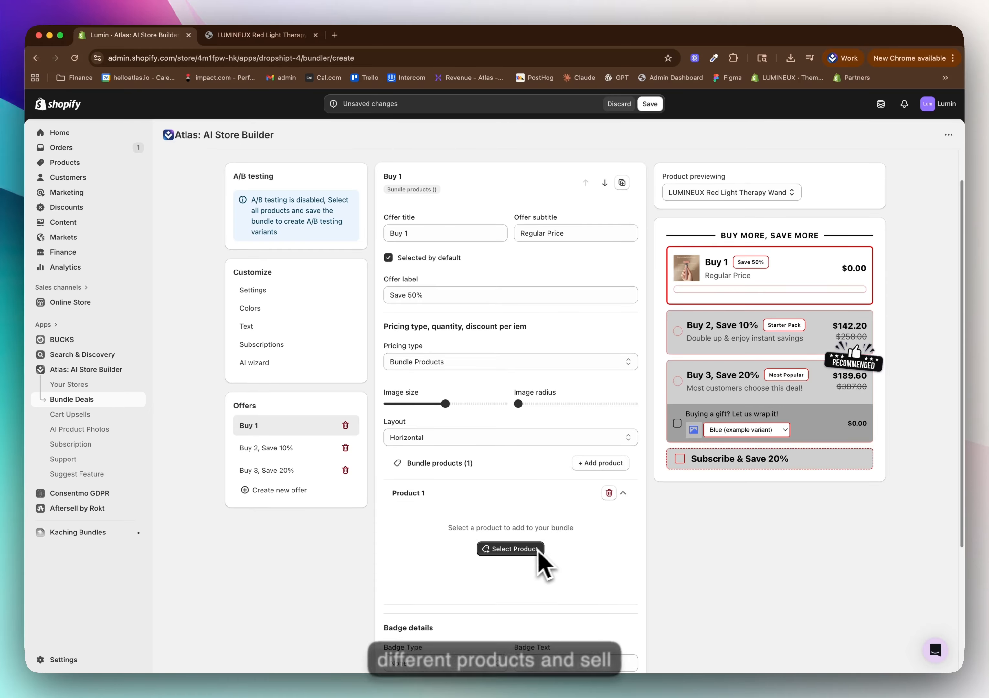
{"action": "left_click", "coordinate": [534, 551]}
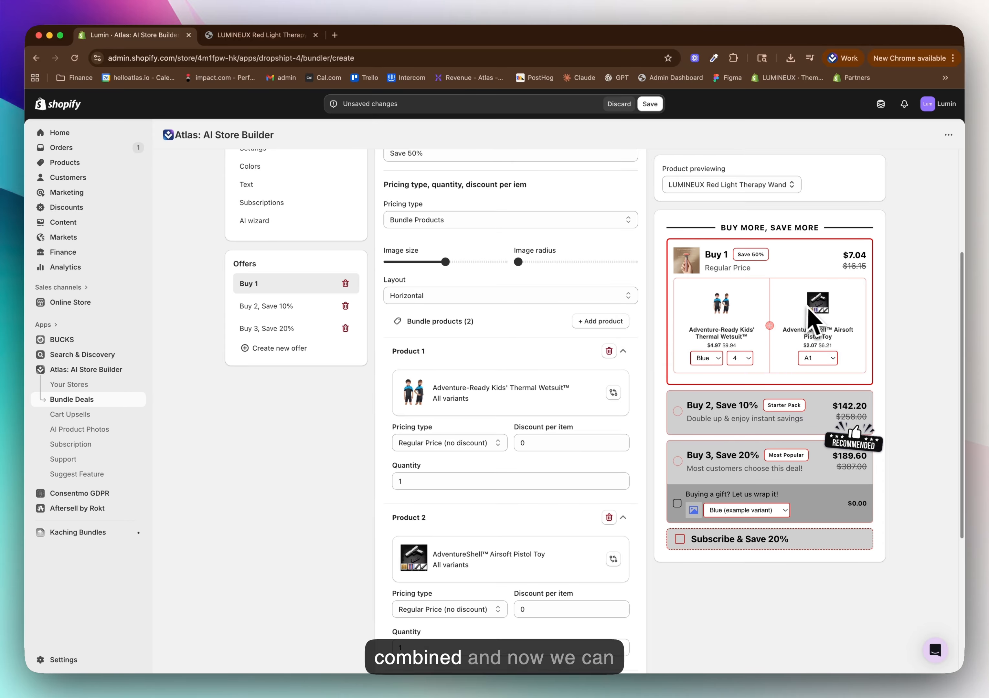
{"action": "left_click", "coordinate": [609, 351]}
{"action": "left_click", "coordinate": [609, 351]}
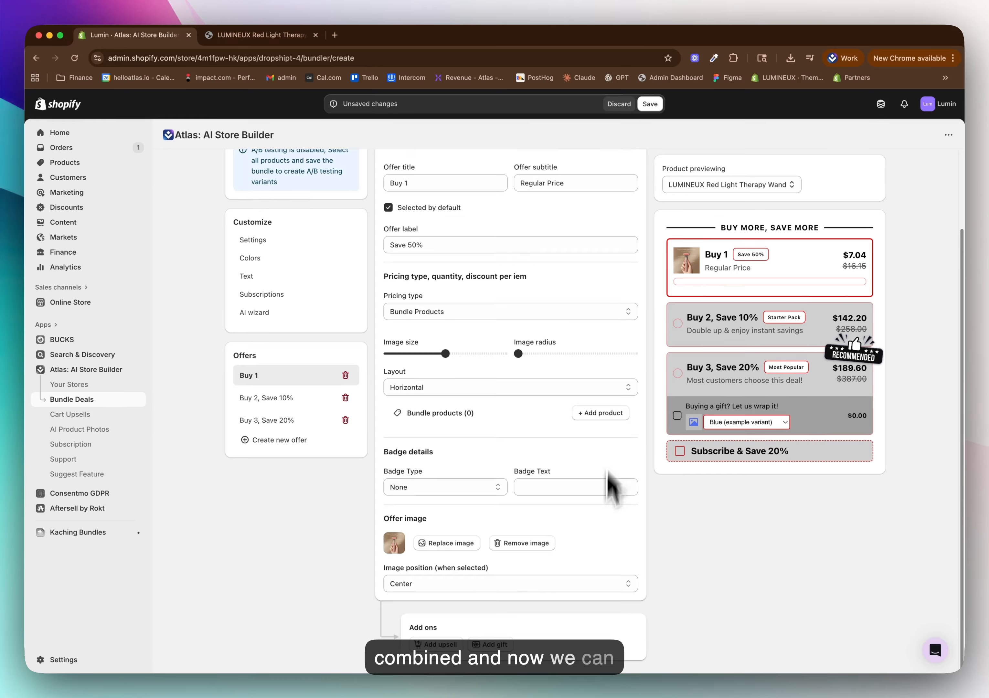
Check the available badge types in the Buy 1 offer's badge details
{"action": "left_click_drag", "start_coordinate": [383, 451], "coordinate": [456, 465]}
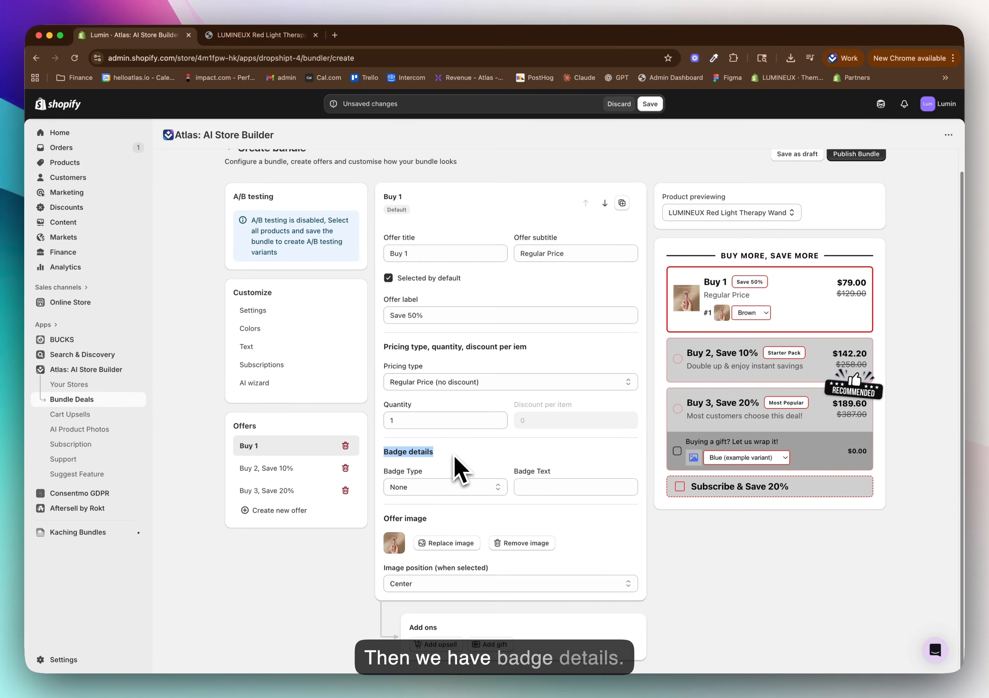
{"action": "left_click", "coordinate": [440, 495]}
{"action": "left_click", "coordinate": [441, 501]}
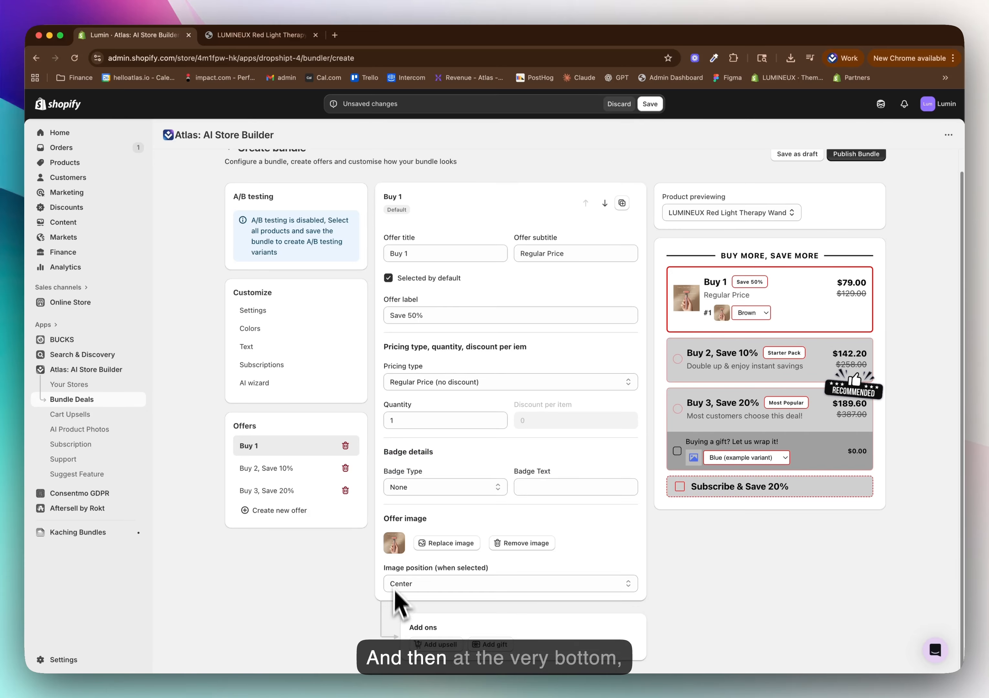
Try an upsell add-on and a free gift add-on on the Buy 1 offer
{"action": "left_click", "coordinate": [451, 645]}
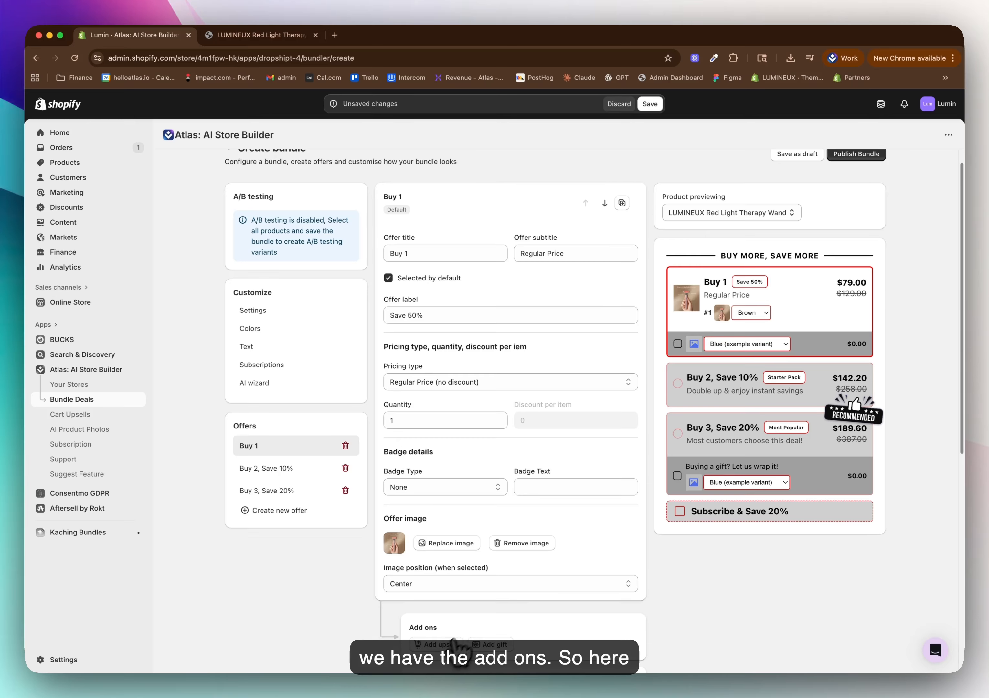
{"action": "scroll", "coordinate": [619, 552], "scroll_direction": "down", "scroll_amount": 9}
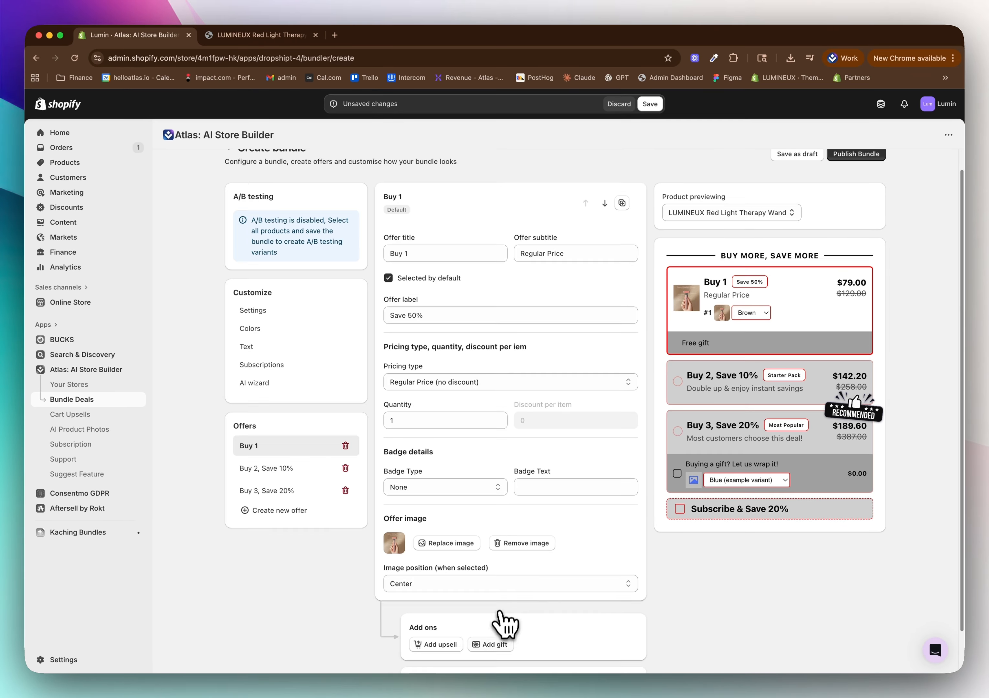
{"action": "scroll", "coordinate": [566, 536], "scroll_direction": "down", "scroll_amount": 2}
{"action": "scroll", "coordinate": [560, 654], "scroll_direction": "down", "scroll_amount": 6}
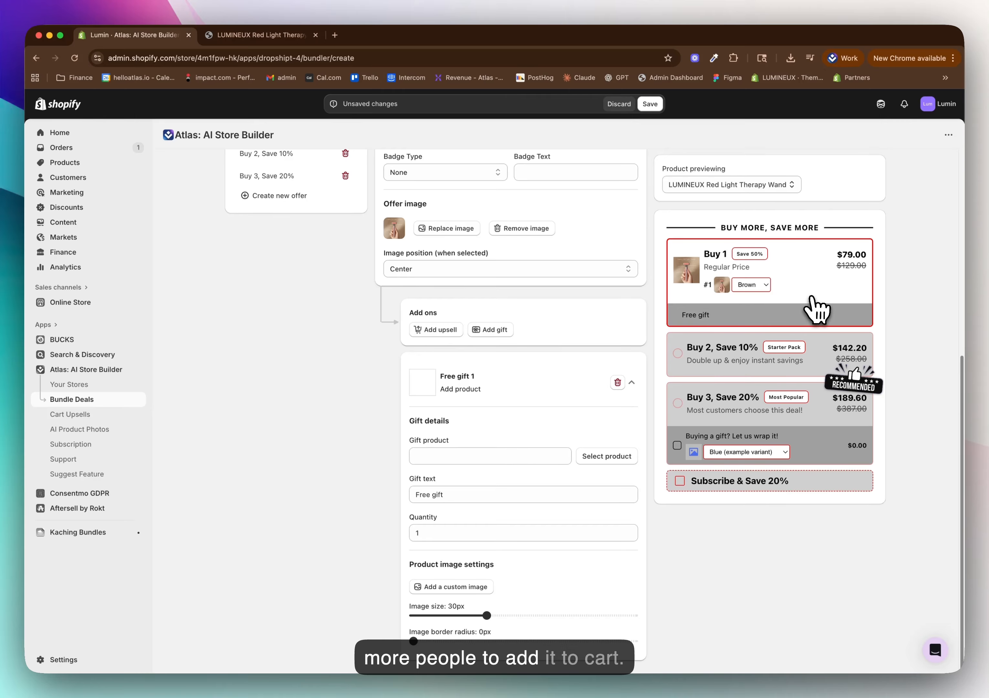
{"action": "scroll", "coordinate": [556, 457], "scroll_direction": "up", "scroll_amount": 8}
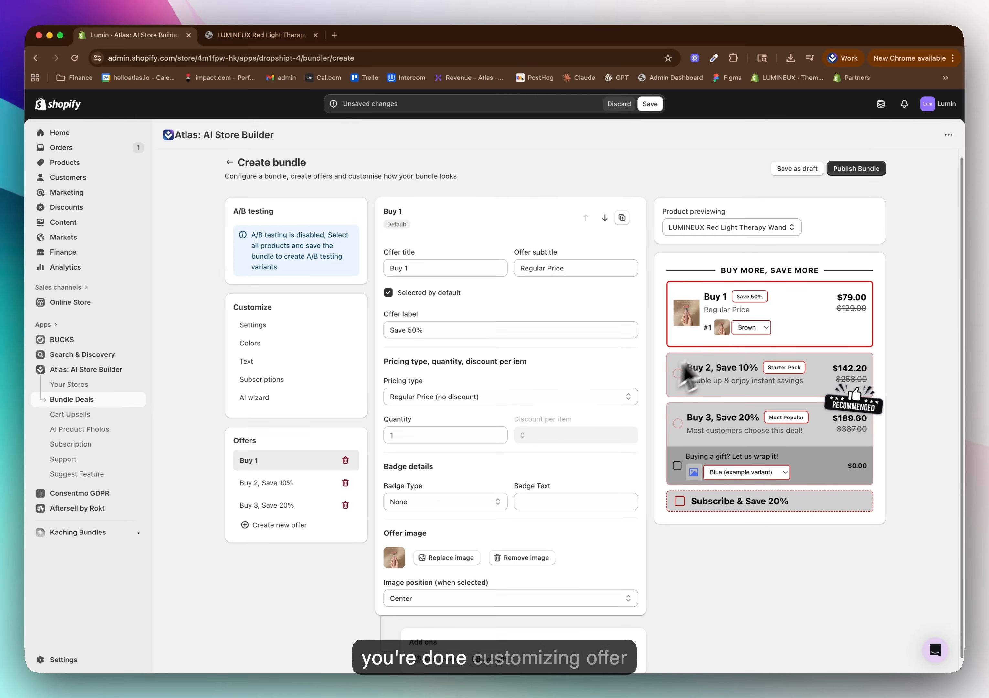
Look through the Buy 2 and Buy 3 offers and try adding a fourth offer to the bundle
{"action": "left_click", "coordinate": [279, 485]}
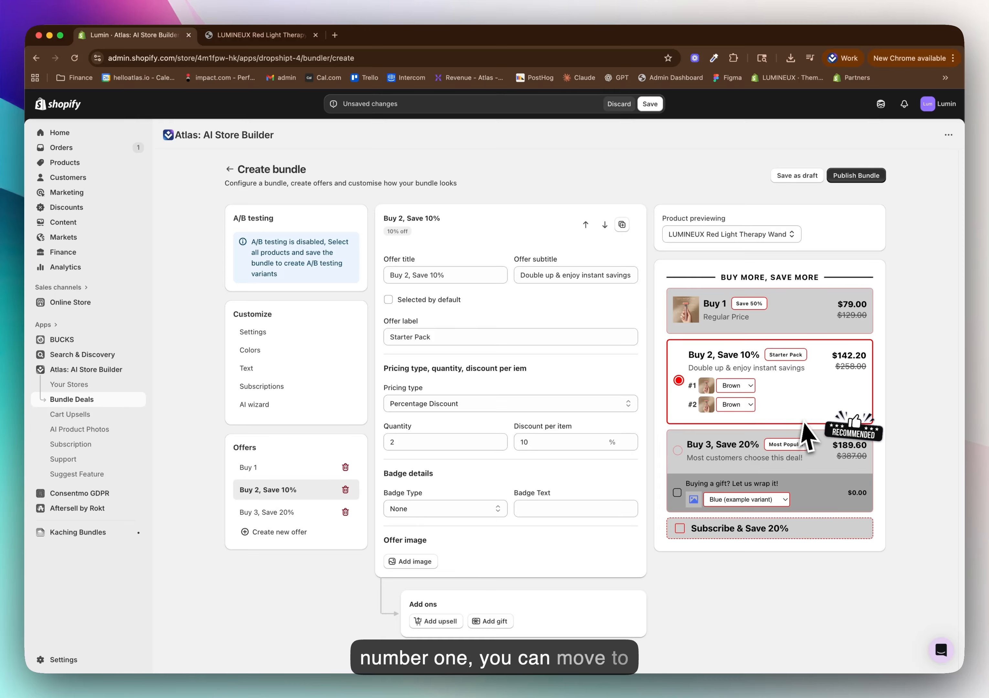
{"action": "left_click", "coordinate": [268, 514]}
{"action": "left_click", "coordinate": [272, 533]}
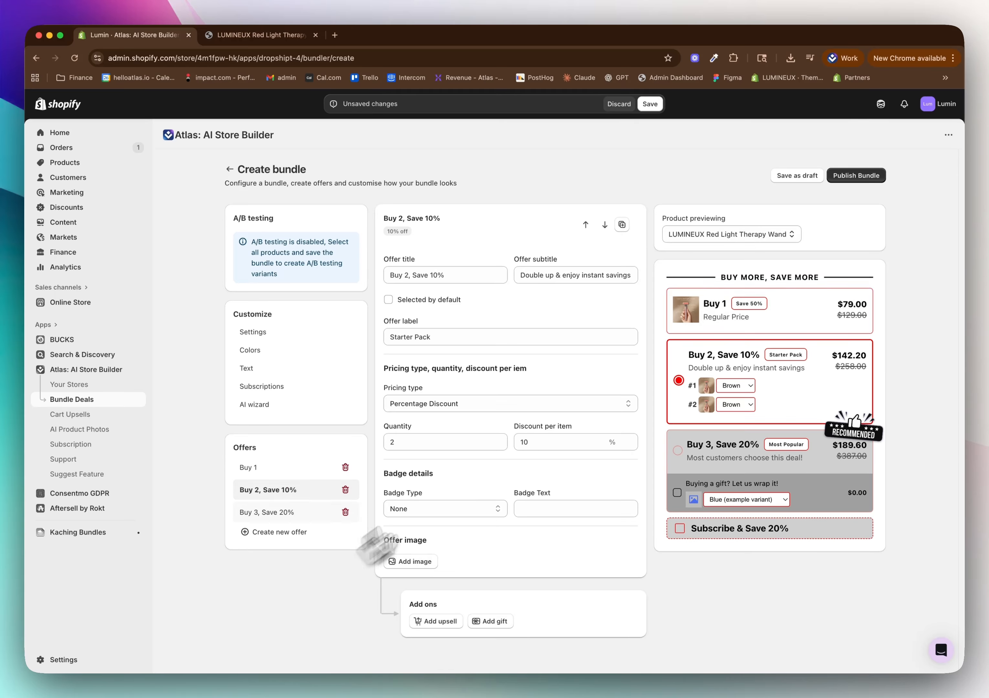
{"action": "left_click", "coordinate": [711, 312]}
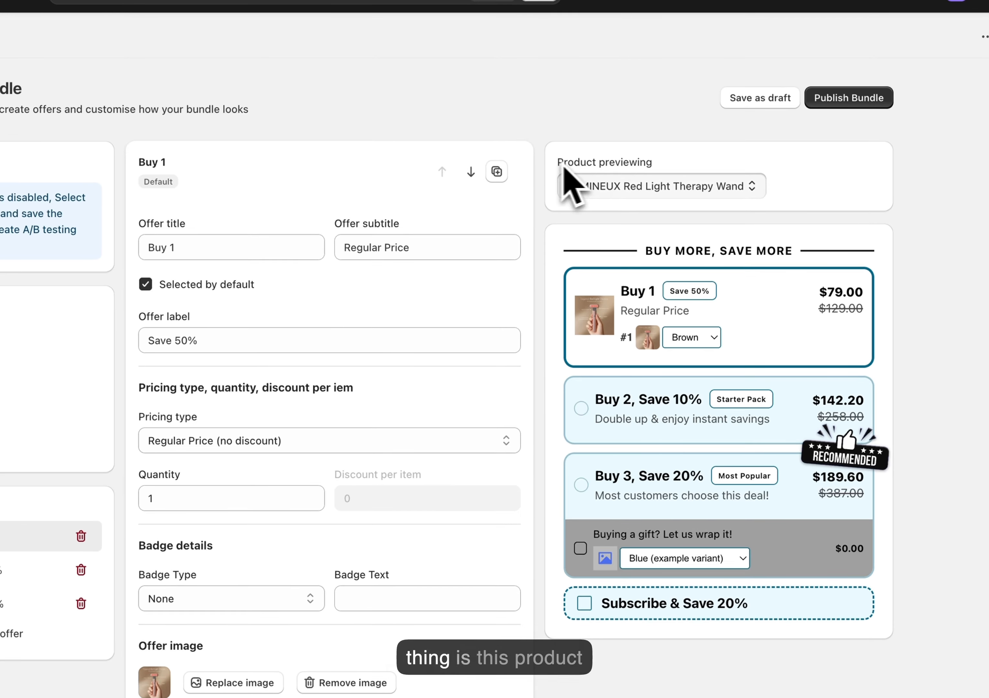
Switch the bundle's previewed product to the Crystal Smooth Hair Eraser
{"action": "left_click", "coordinate": [570, 180]}
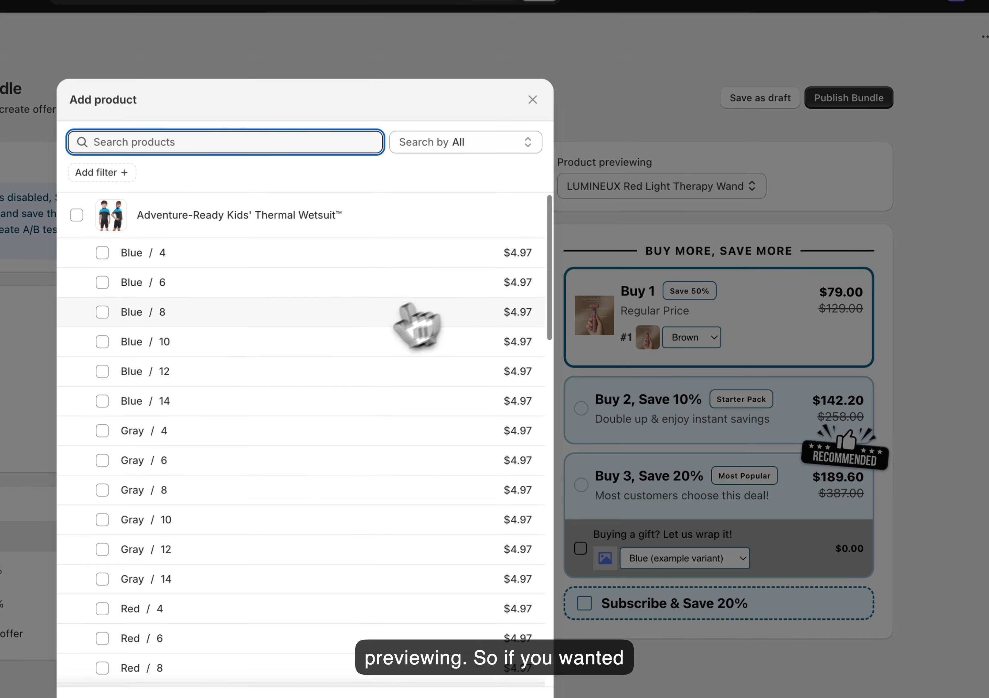
{"action": "scroll", "coordinate": [414, 324], "scroll_direction": "down", "scroll_amount": 8}
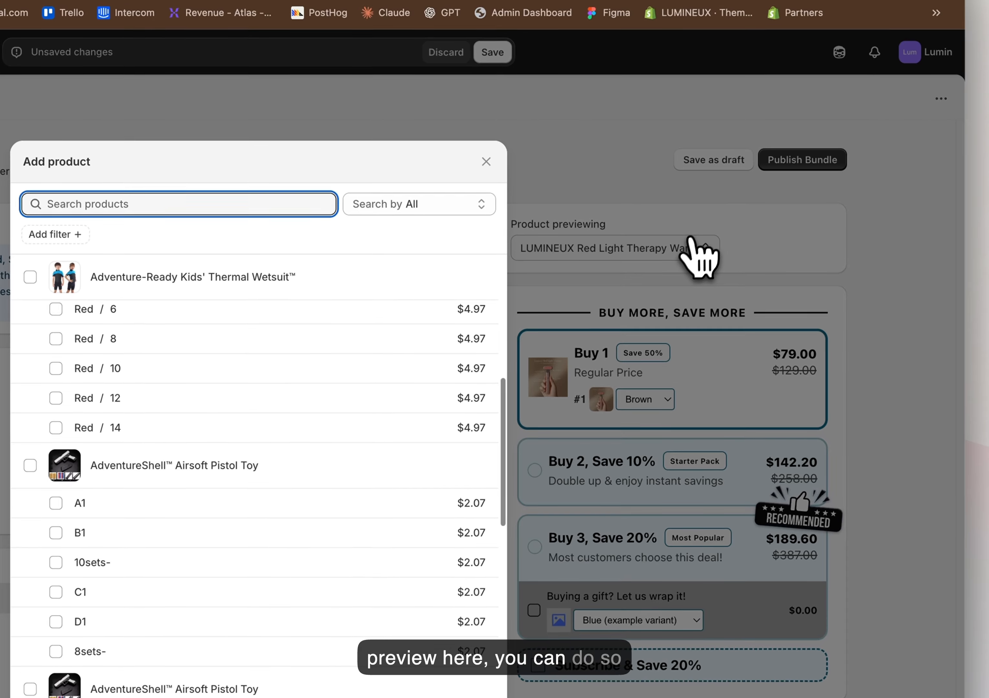
{"action": "scroll", "coordinate": [268, 532], "scroll_direction": "down", "scroll_amount": 10}
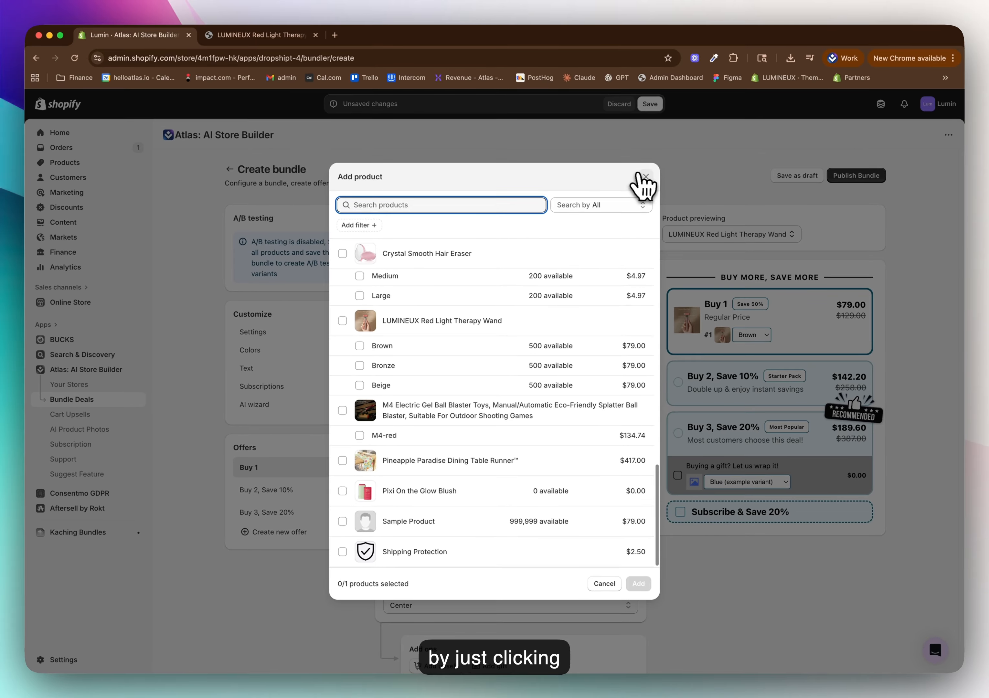
{"action": "left_click", "coordinate": [646, 177]}
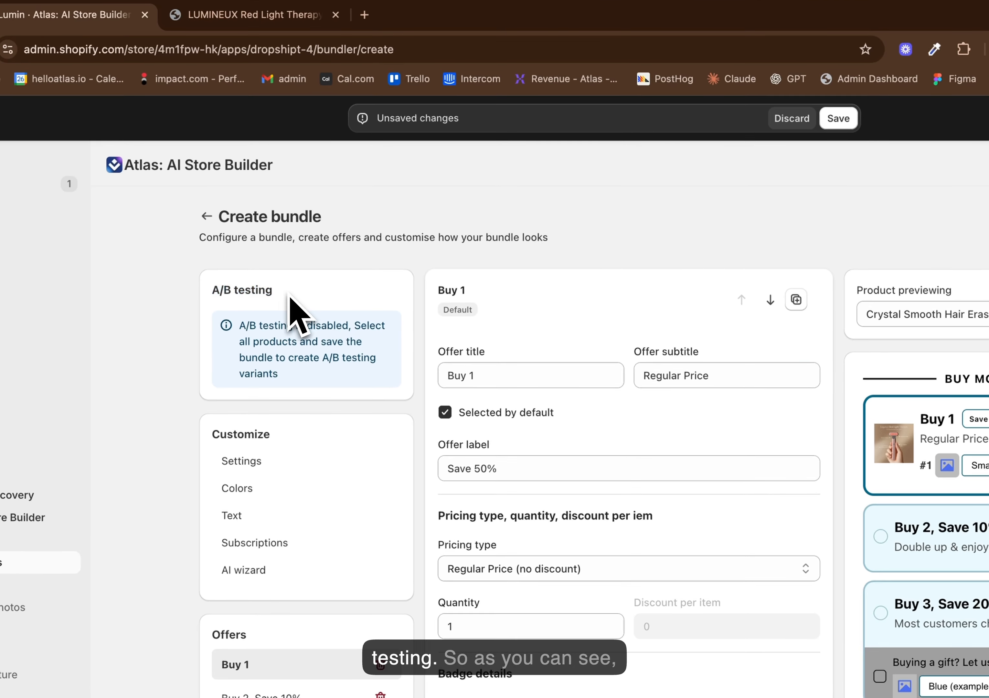
Enable A/B testing for the saved Fixed Price Discount Bundle
{"action": "left_click_drag", "start_coordinate": [241, 327], "coordinate": [386, 393]}
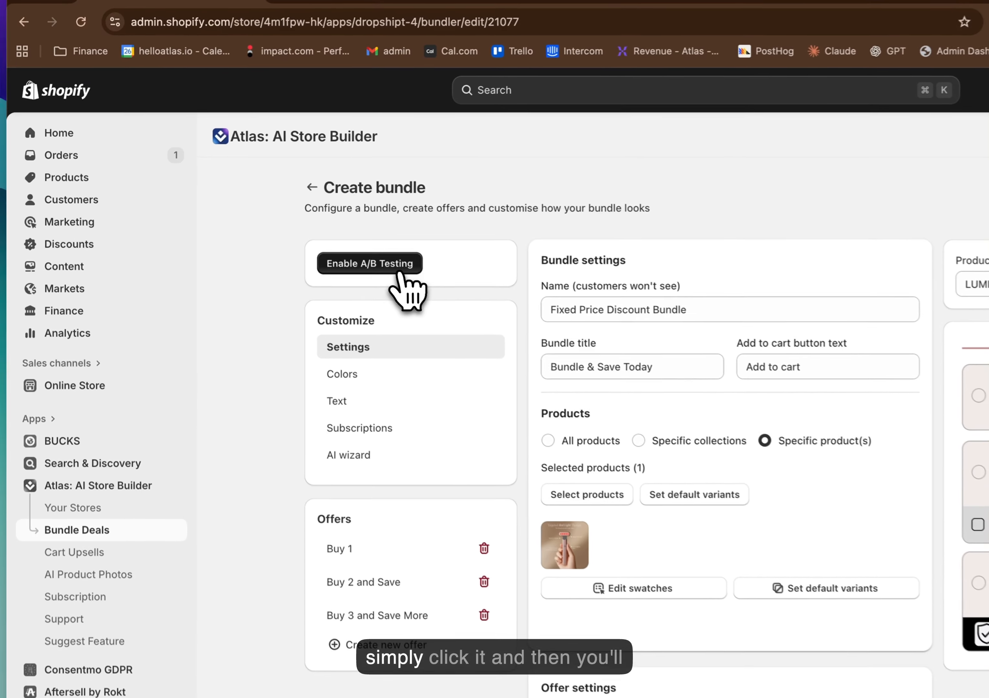
{"action": "left_click", "coordinate": [290, 224]}
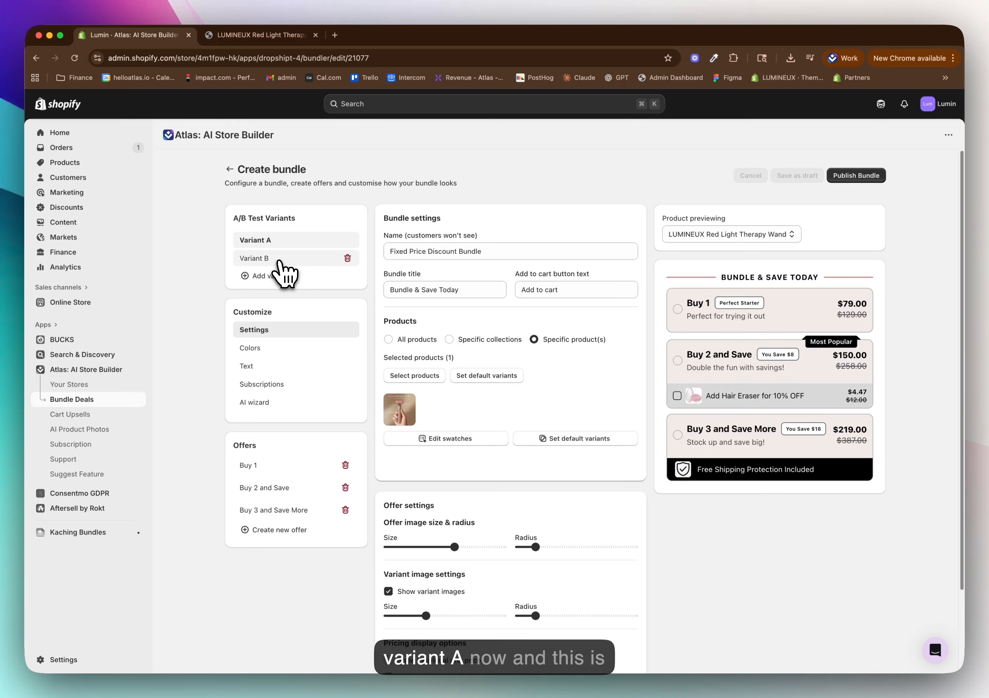
Set Variant B's line accent color to red (ff1300) and save the variant's changes
{"action": "left_click", "coordinate": [279, 260]}
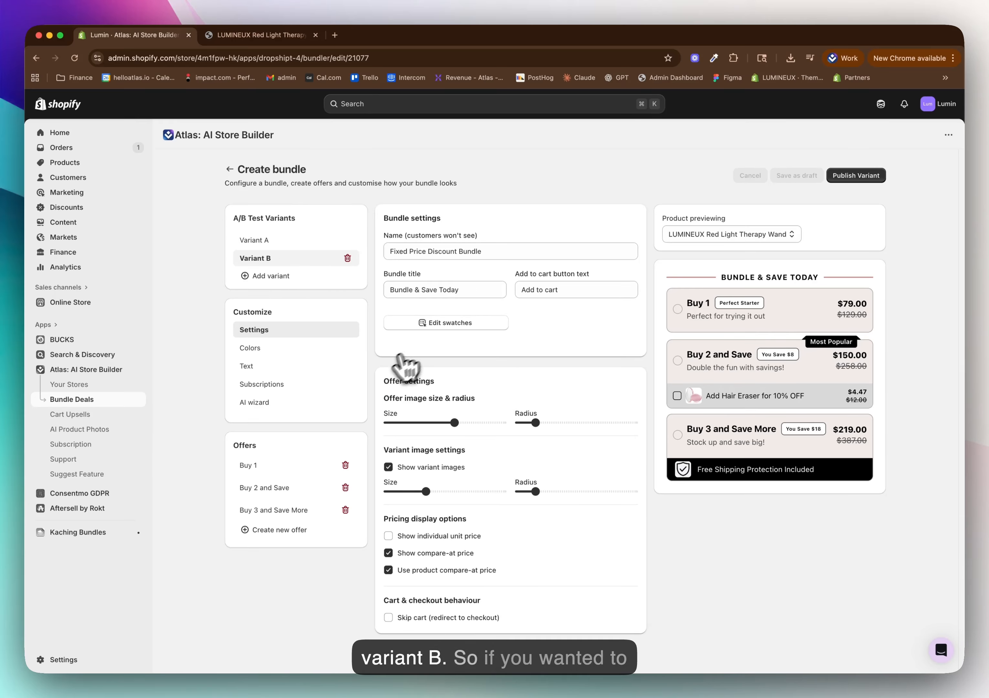
{"action": "left_click", "coordinate": [294, 349]}
{"action": "left_click", "coordinate": [394, 262]}
{"action": "left_click_drag", "start_coordinate": [424, 309], "coordinate": [517, 261]}
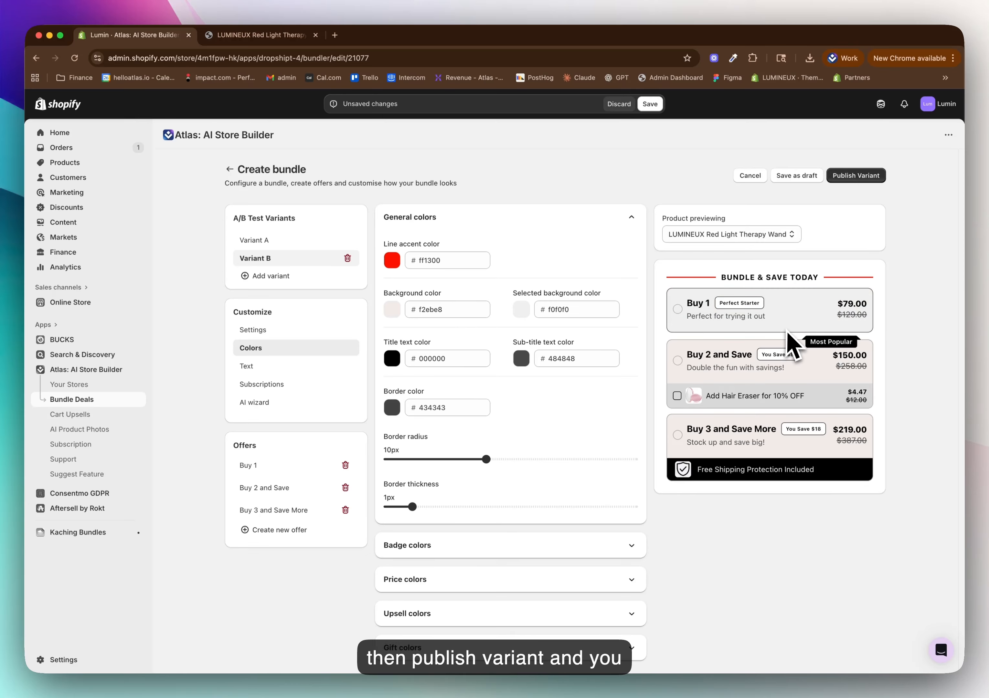
{"action": "left_click", "coordinate": [278, 242]}
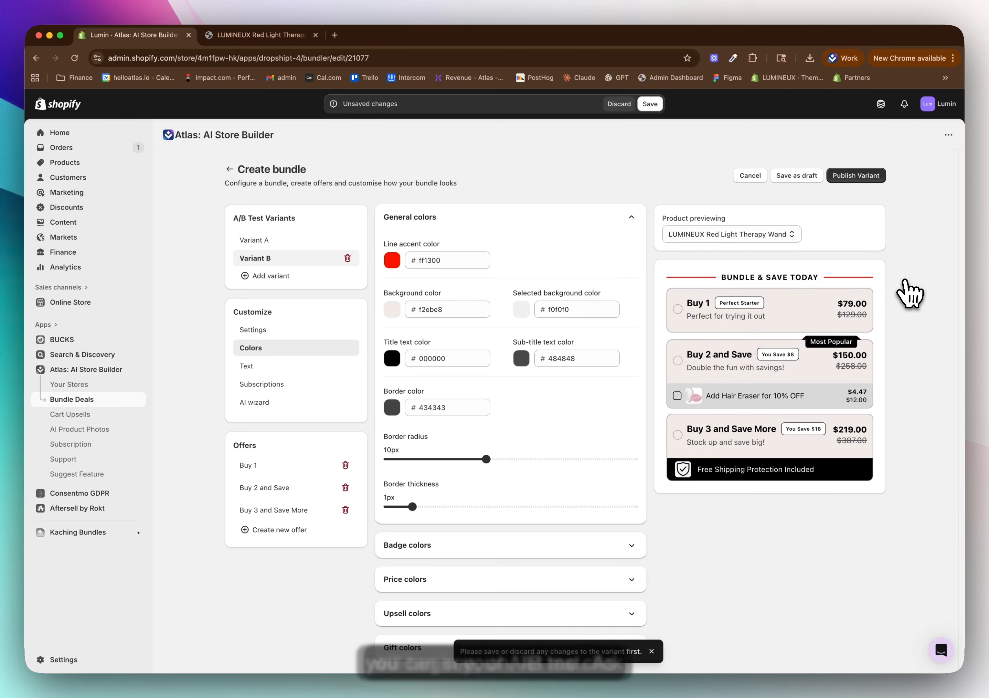
{"action": "left_click", "coordinate": [653, 104]}
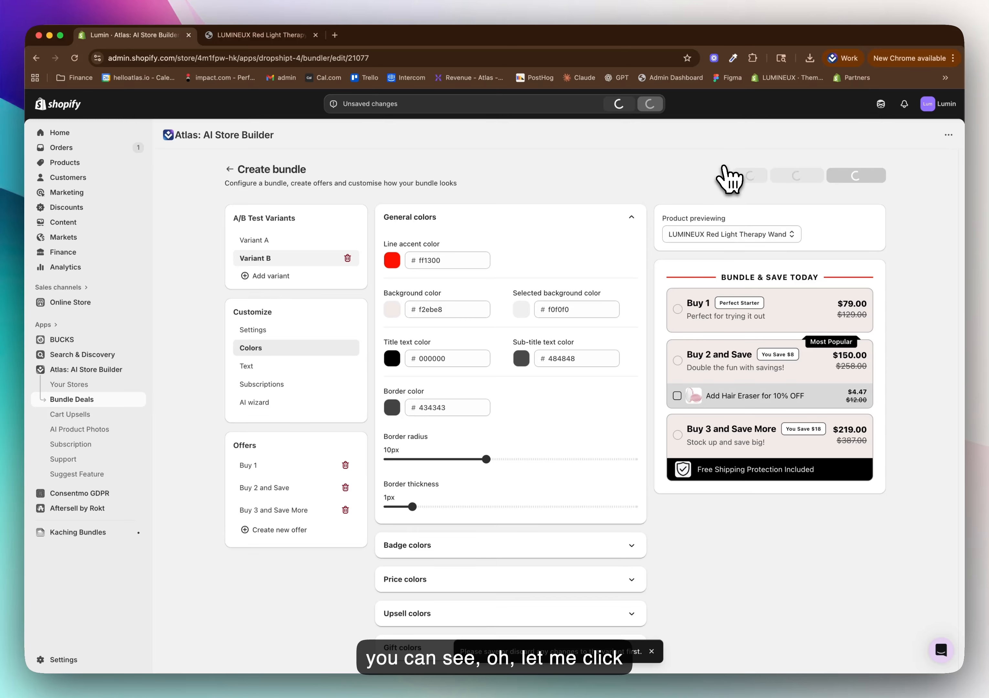
Compare the colors of Variant A and Variant B, and return to the bundle dashboard
{"action": "left_click", "coordinate": [257, 241]}
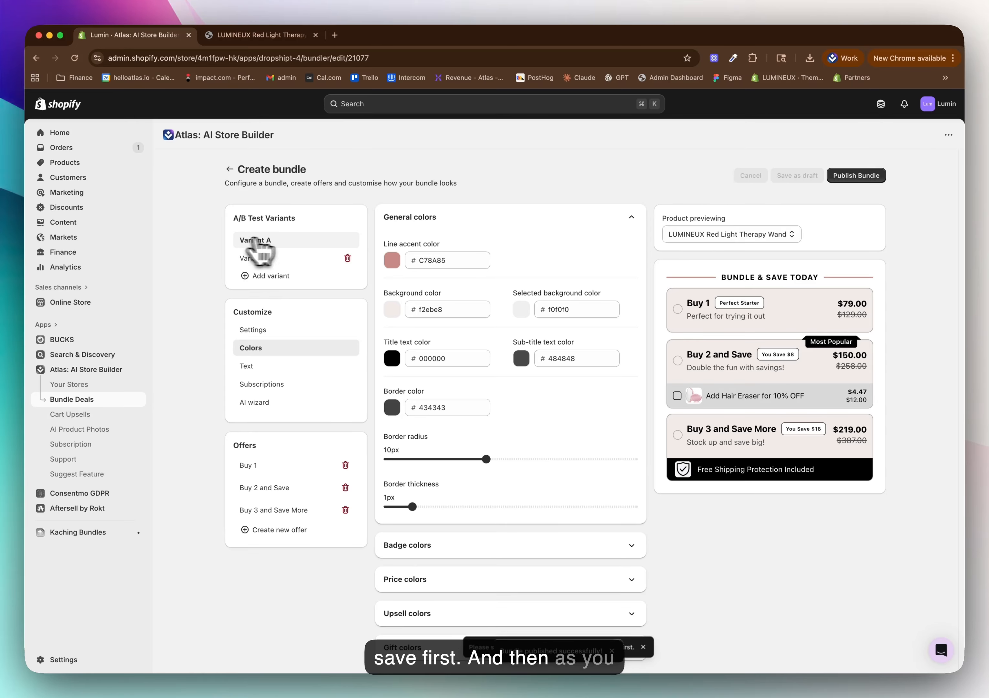
{"action": "left_click", "coordinate": [259, 259]}
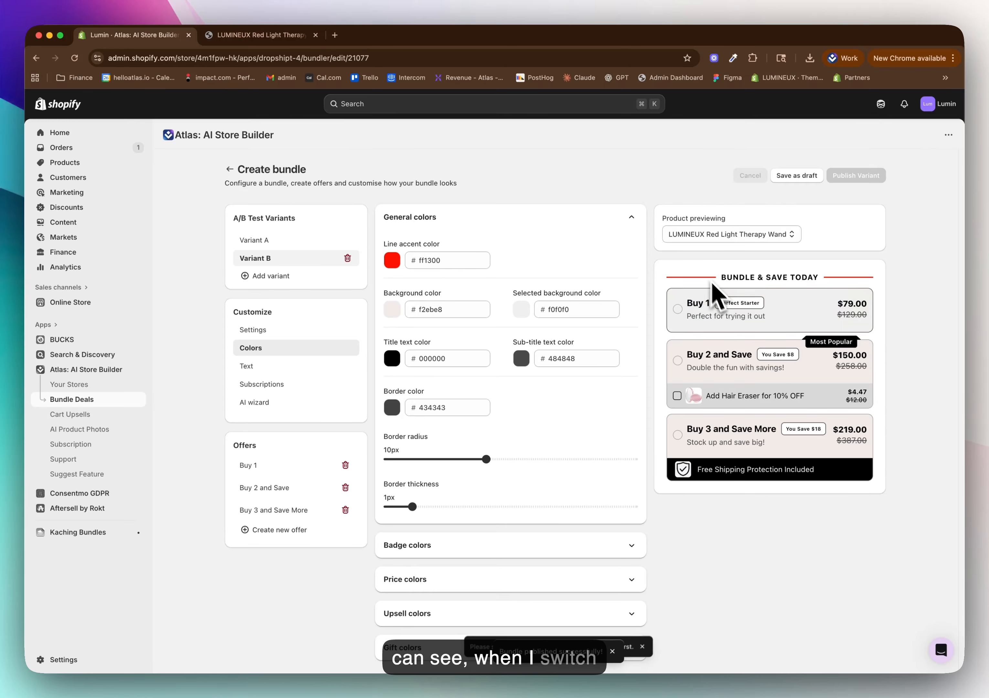
{"action": "left_click", "coordinate": [295, 242]}
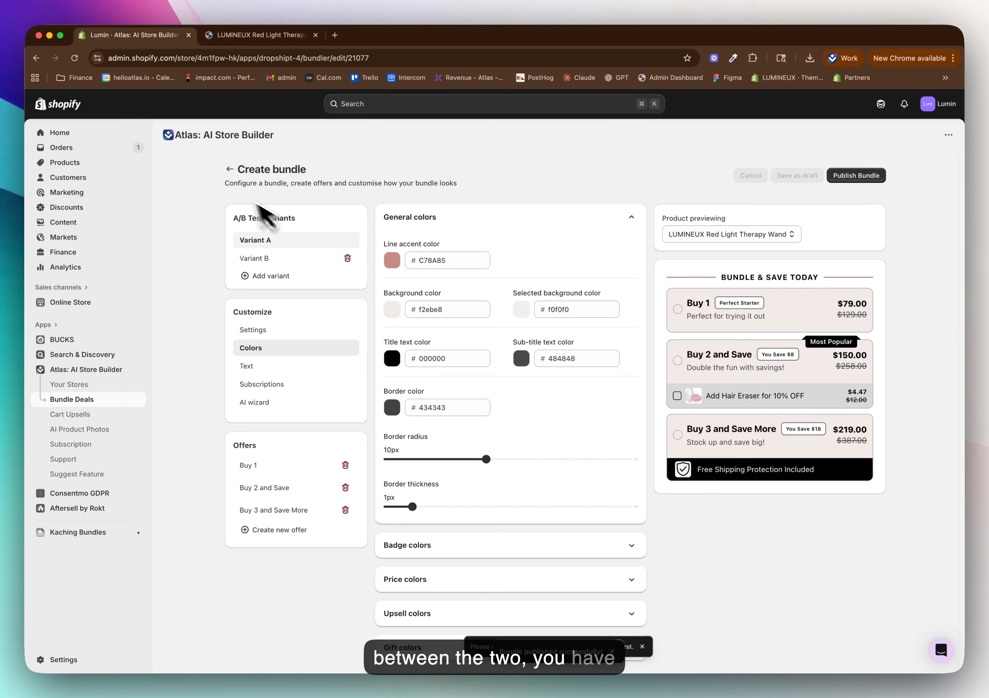
{"action": "left_click", "coordinate": [229, 169]}
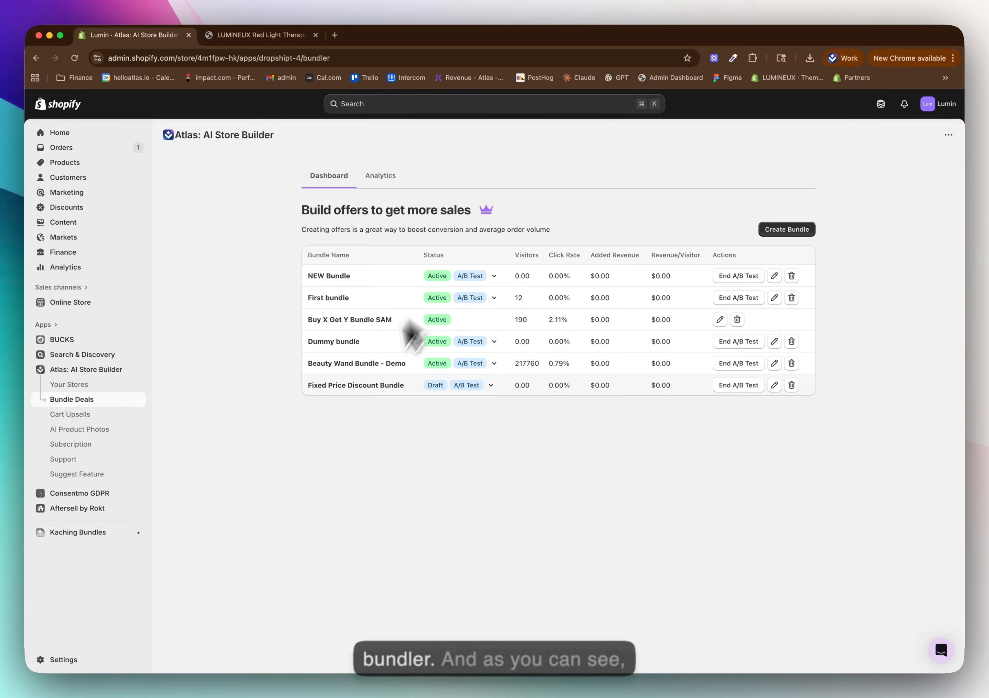